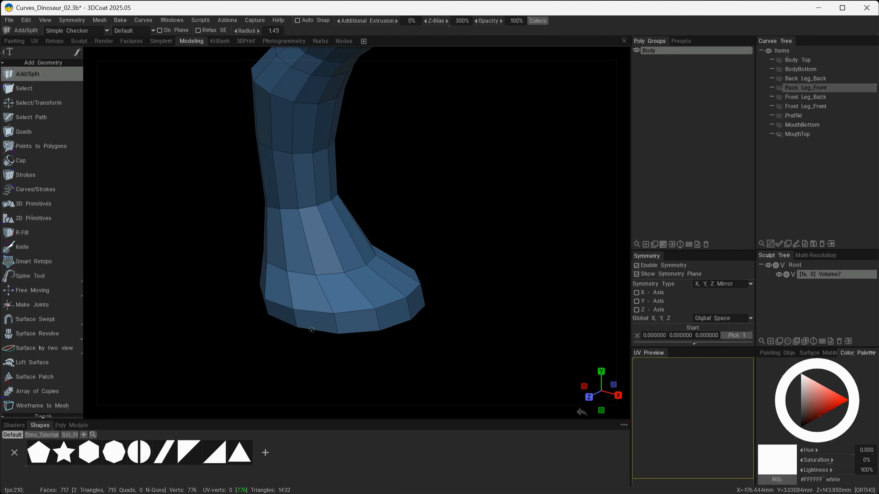
Select two vertical strips of faces on the foot with the Select tool and delete them to separate the toes.
left_click_drag(448, 378, 189, 101, "alt")
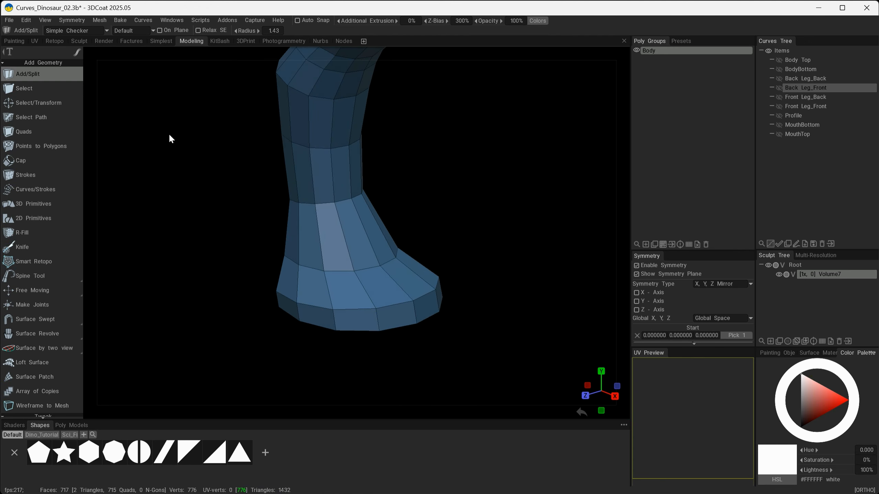
left_click(47, 89)
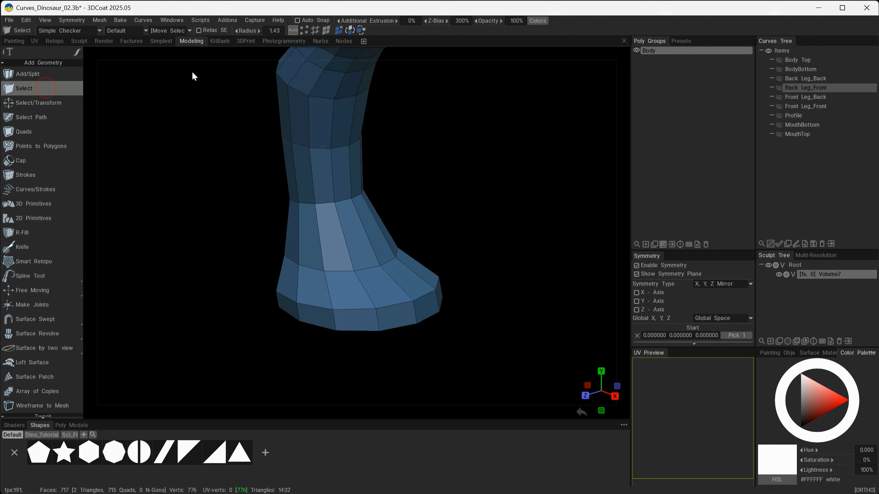
left_click(325, 31)
left_click_drag(388, 339, 398, 353, "alt")
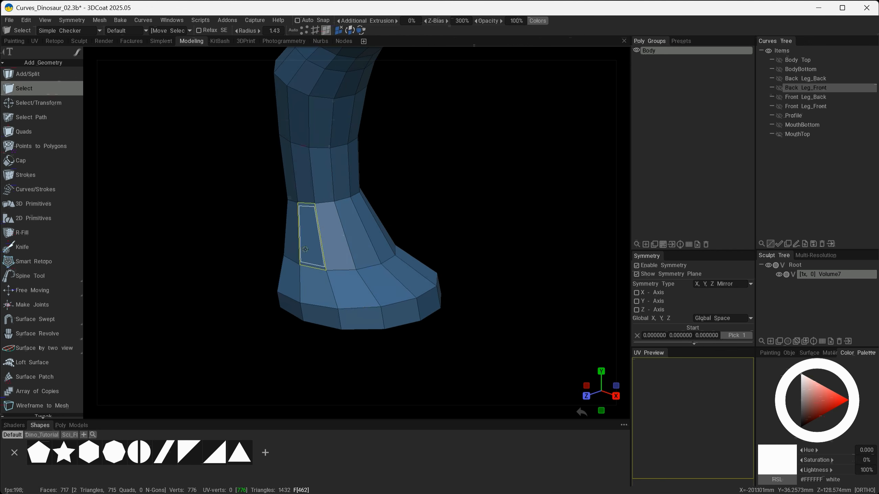
mouse_move(305, 249)
left_mouse_down()
mouse_move(294, 305)
mouse_move(308, 360)
mouse_move(378, 357)
mouse_move(290, 356)
mouse_move(420, 266)
mouse_move(392, 251)
mouse_move(380, 287)
mouse_move(412, 311)
mouse_move(435, 316)
mouse_move(507, 221)
mouse_move(525, 270)
mouse_move(402, 295)
mouse_move(505, 294)
mouse_move(521, 279)
mouse_move(510, 299)
mouse_move(391, 287)
mouse_move(487, 284)
left_mouse_up()
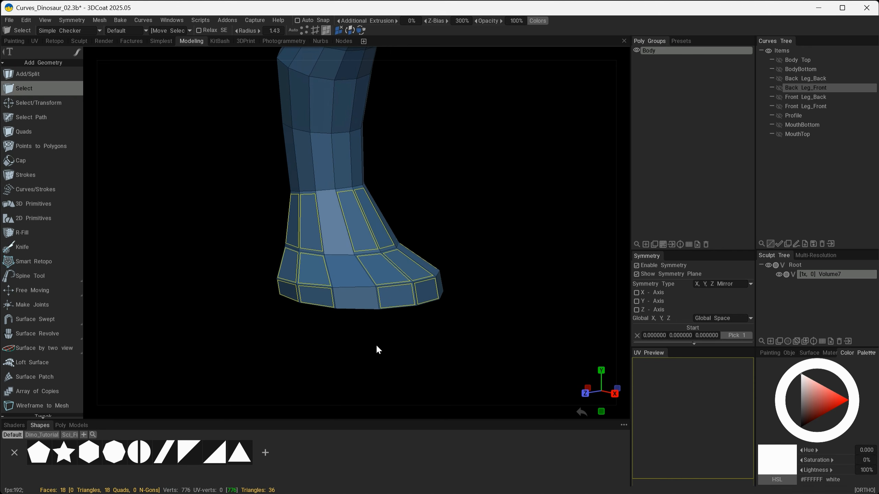
left_click_drag(377, 347, 416, 353, "alt")
left_click(386, 338)
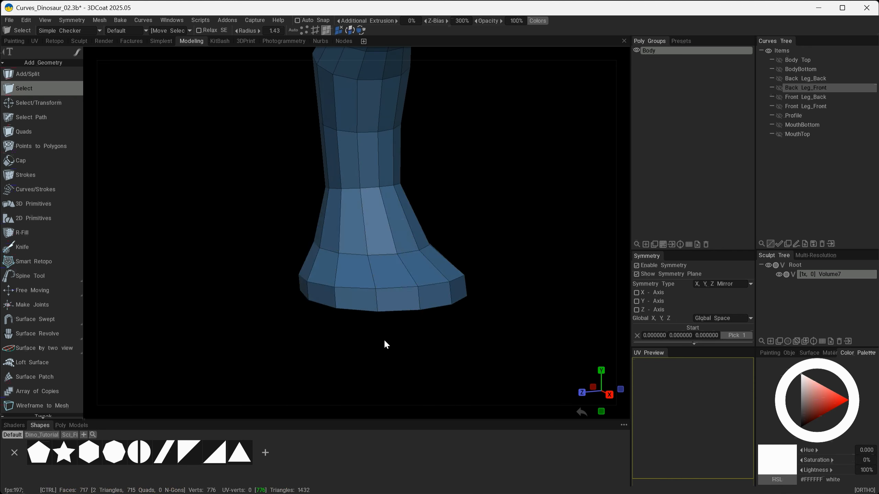
mouse_move(353, 221)
left_mouse_down()
mouse_move(352, 297)
mouse_move(399, 359)
mouse_move(355, 353)
mouse_move(447, 317)
left_mouse_up()
mouse_move(468, 285)
left_mouse_down()
mouse_move(457, 228)
mouse_move(469, 301)
left_mouse_up()
mouse_move(445, 342)
left_mouse_down("alt")
mouse_move(474, 363)
mouse_move(457, 342)
left_mouse_up("alt")
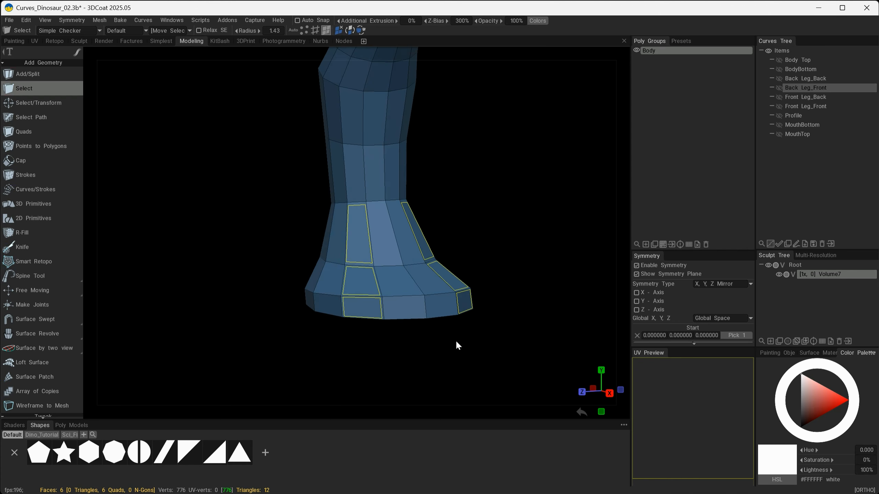
key("Delete")
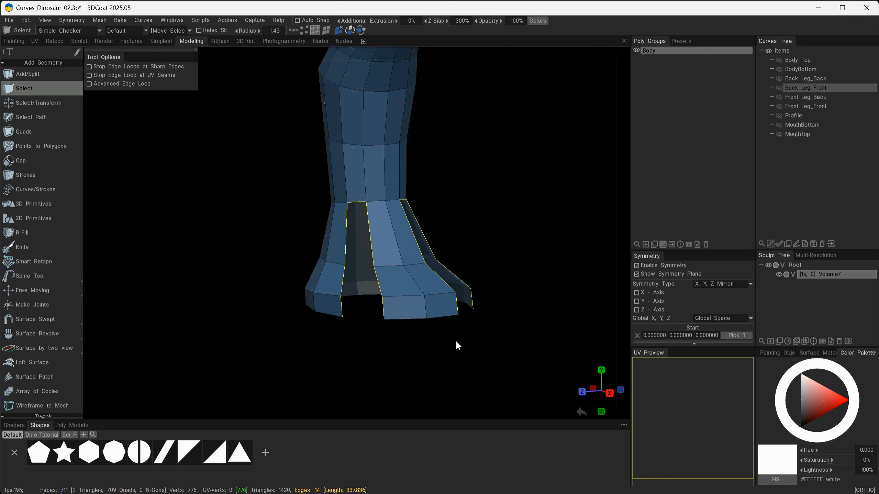
Select the edge path running down the middle toe's side and split it so the toe detaches.
left_click_drag(336, 69, 364, 340, "alt")
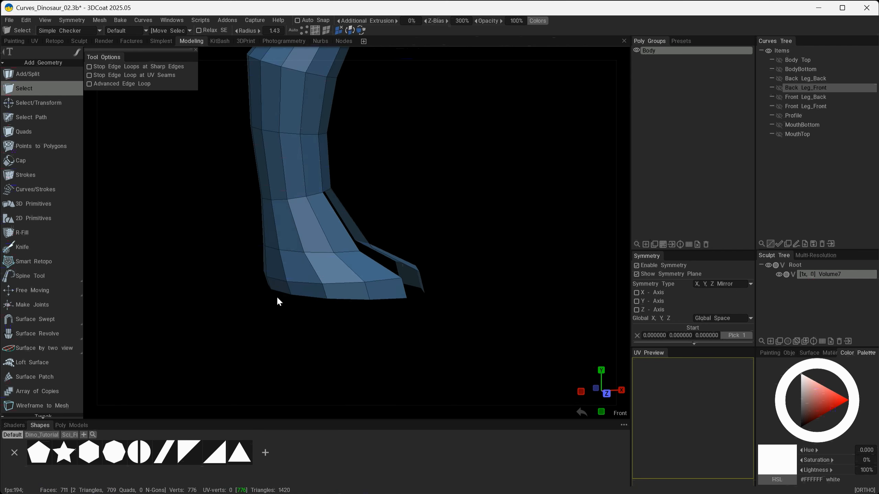
mouse_move(229, 322)
left_mouse_down("alt")
mouse_move(337, 317)
mouse_move(222, 322)
left_mouse_up("alt")
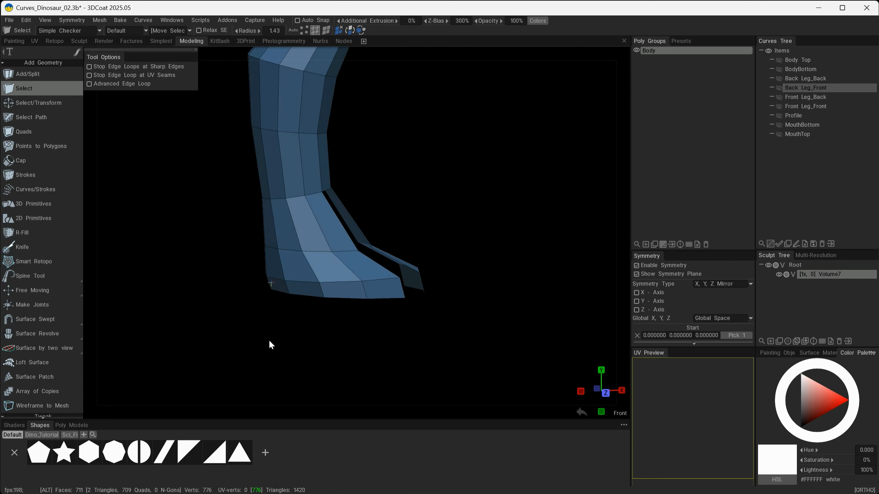
left_click_drag(269, 341, 249, 337, "alt")
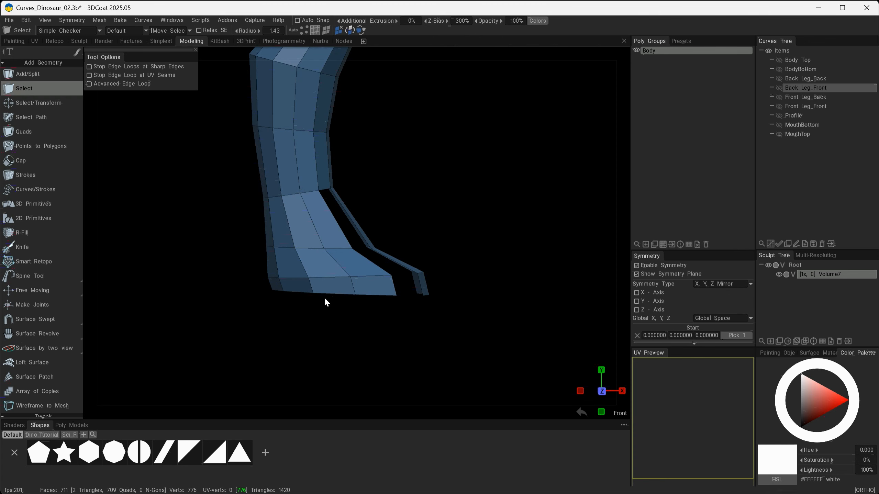
left_click(305, 267, "shift")
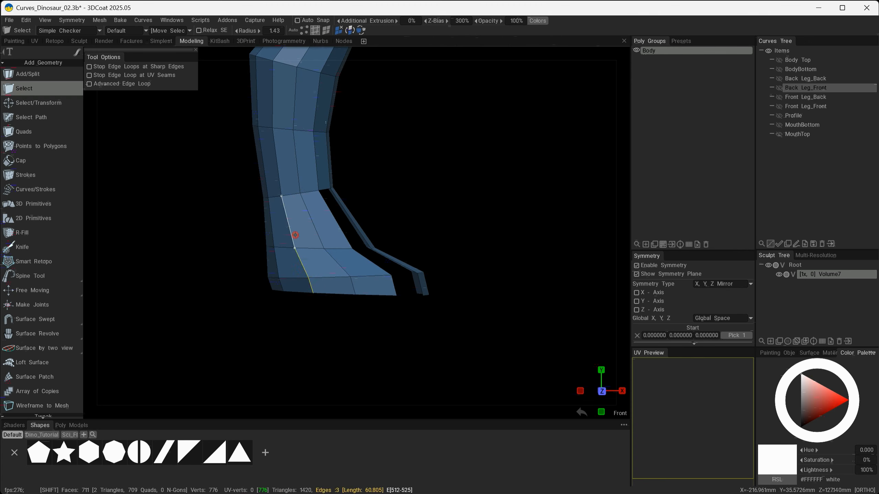
mouse_move(290, 320)
left_mouse_down("alt")
mouse_move(307, 316)
mouse_move(298, 317)
left_mouse_up("alt")
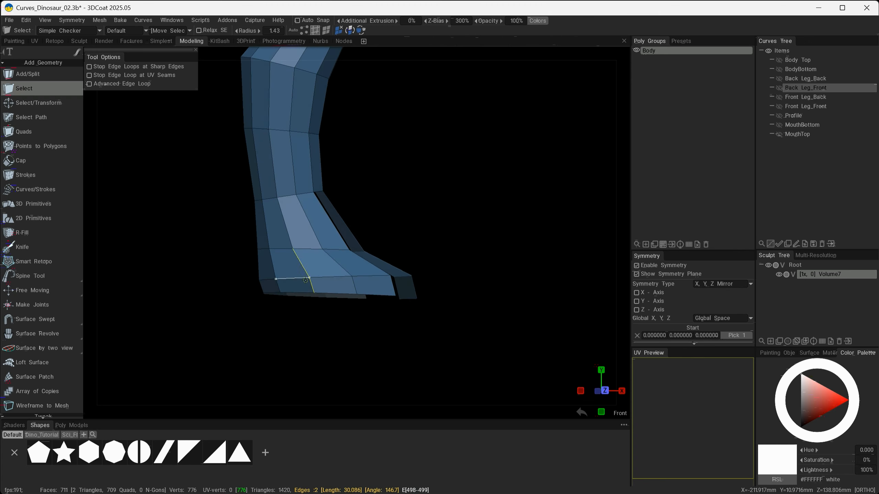
left_click_drag(306, 281, 302, 318, "alt")
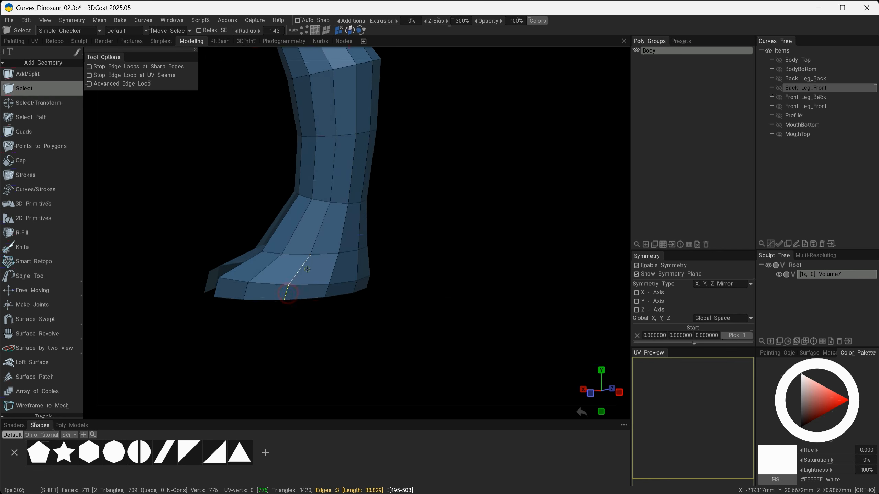
left_click_drag(353, 340, 578, 335, "alt")
key("space")
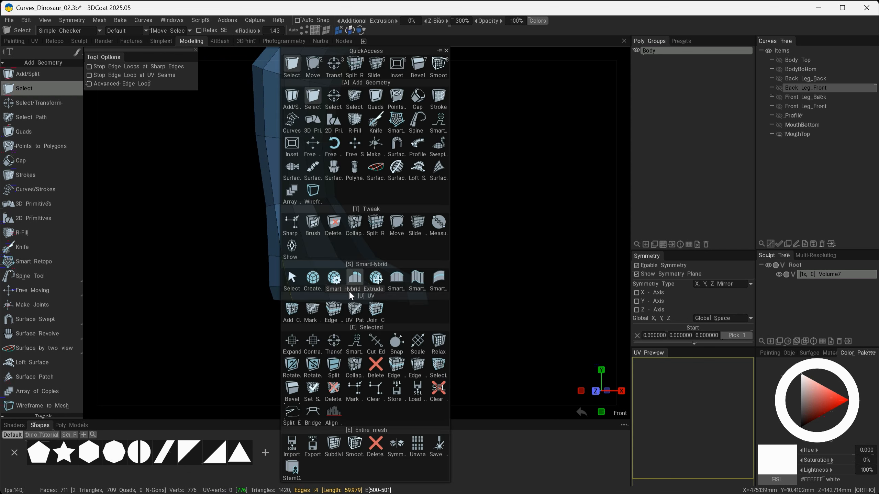
left_click(291, 412)
Switch to the Move tool and pull the side toe's tip vertices outward, away from the middle toe.
key("space")
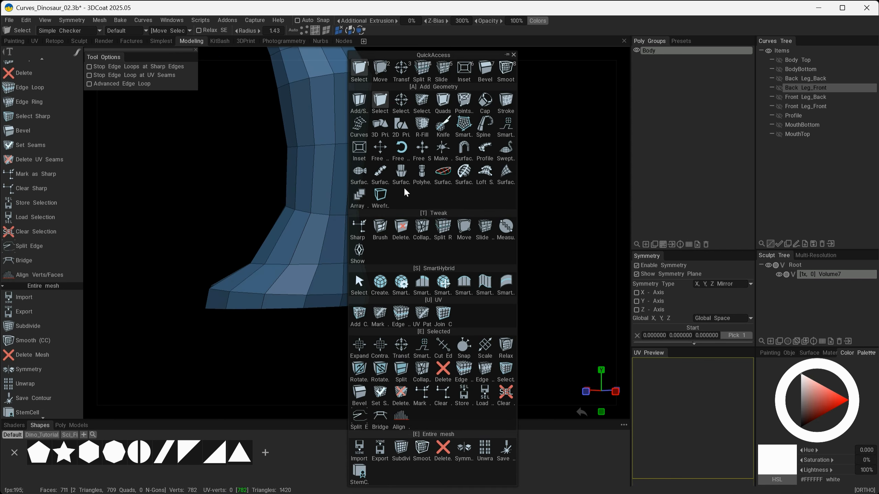
left_click(382, 70)
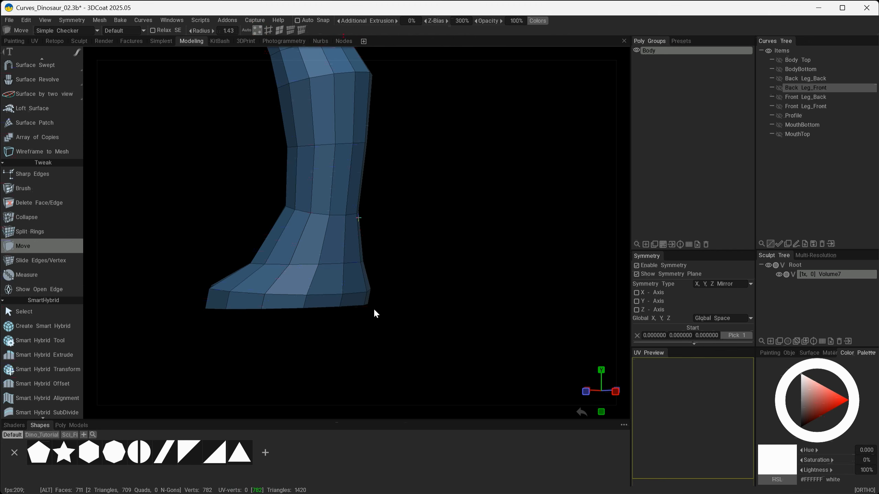
left_click_drag(375, 311, 416, 322)
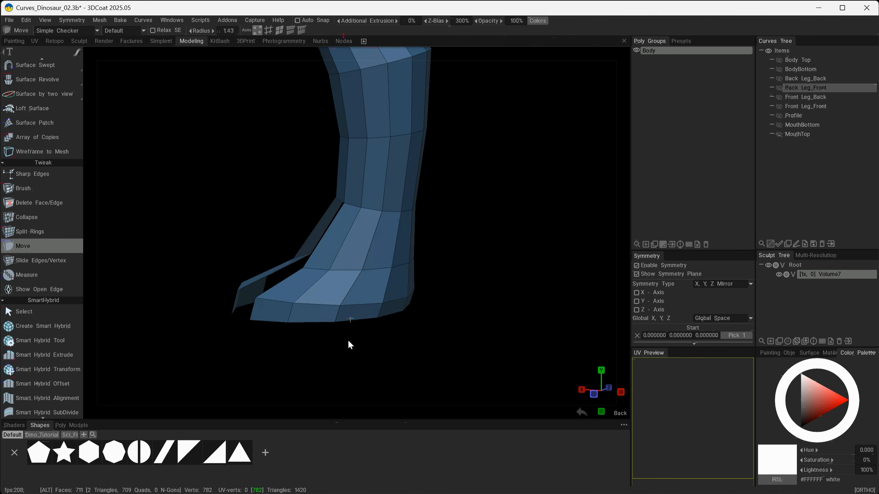
left_click_drag(349, 343, 376, 289)
left_click_drag(358, 325, 401, 356, "alt")
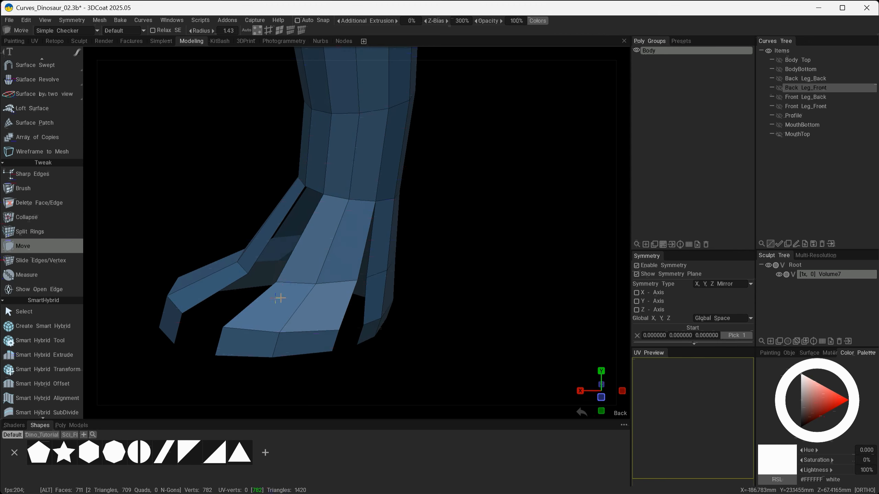
left_click_drag(293, 304, 359, 308, "alt")
middle_click_drag(333, 277, 434, 260, "alt")
mouse_move(340, 322)
left_mouse_down("alt")
mouse_move(407, 320)
mouse_move(382, 304)
mouse_move(459, 296)
mouse_move(393, 304)
mouse_move(348, 399)
mouse_move(335, 343)
mouse_move(345, 325)
left_mouse_up("alt")
Move more toe vertices from the side view to widen and shape the gap between the toes.
left_click(345, 344)
left_click_drag(313, 279, 322, 279)
left_click_drag(339, 324, 330, 323)
left_click_drag(343, 346, 322, 324)
left_click_drag(313, 280, 307, 280)
left_click_drag(322, 324, 318, 348)
mouse_move(317, 351)
left_mouse_down("alt")
mouse_move(297, 349)
mouse_move(274, 368)
mouse_move(277, 335)
mouse_move(332, 344)
mouse_move(136, 334)
mouse_move(403, 318)
left_mouse_up("alt")
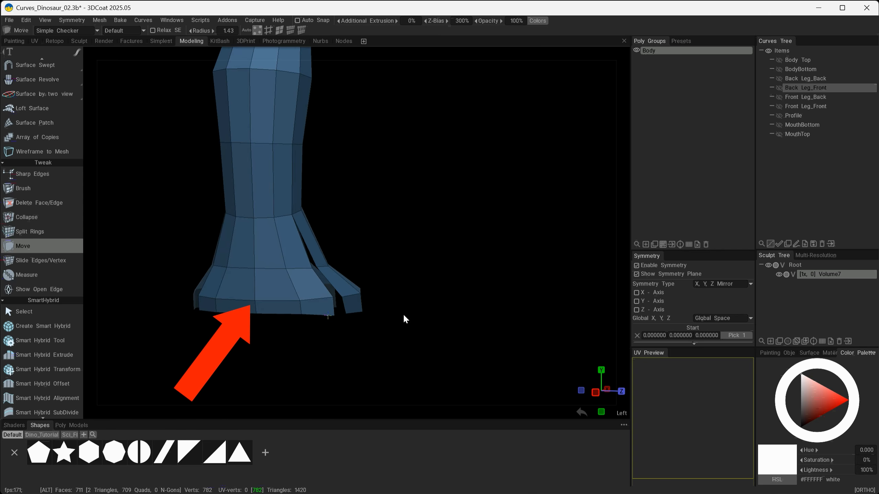
left_click_drag(228, 295, 199, 294, "alt")
right_click_drag(198, 292, 263, 351, "alt")
middle_click_drag(264, 350, 360, 334, "alt")
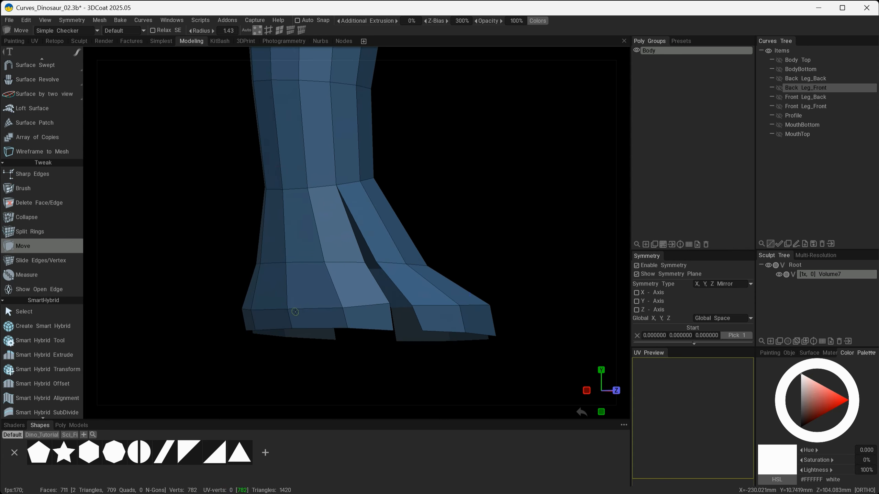
left_click_drag(281, 264, 284, 309, "alt")
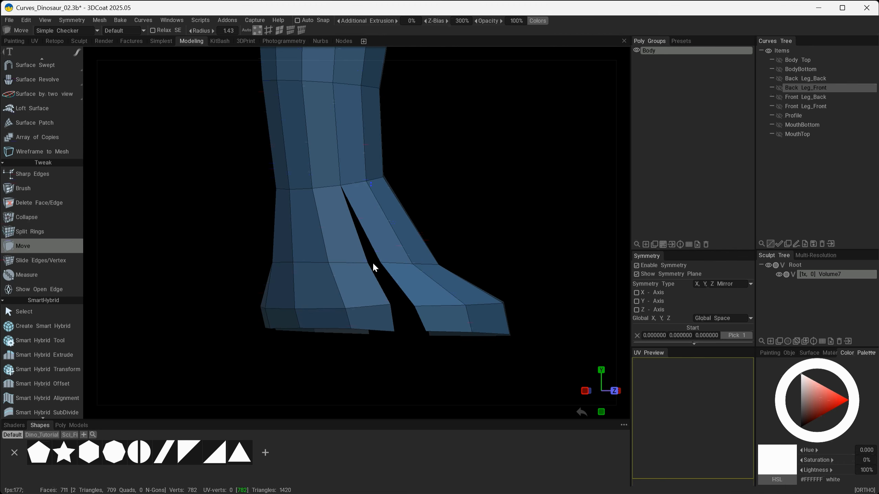
Use Slide Edges/Vertex to slide the horizontal edge loops on the lower leg upward above the toe split.
key("space")
left_click(411, 246)
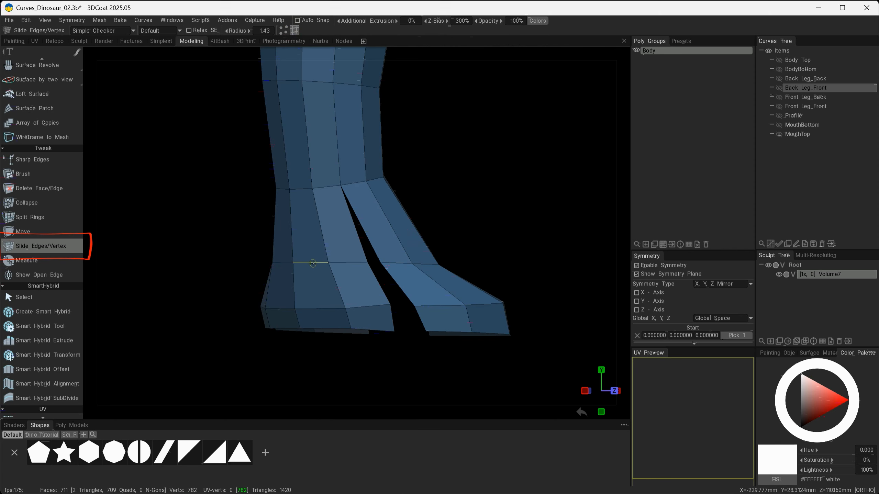
left_click_drag(313, 263, 308, 231, "ctrl")
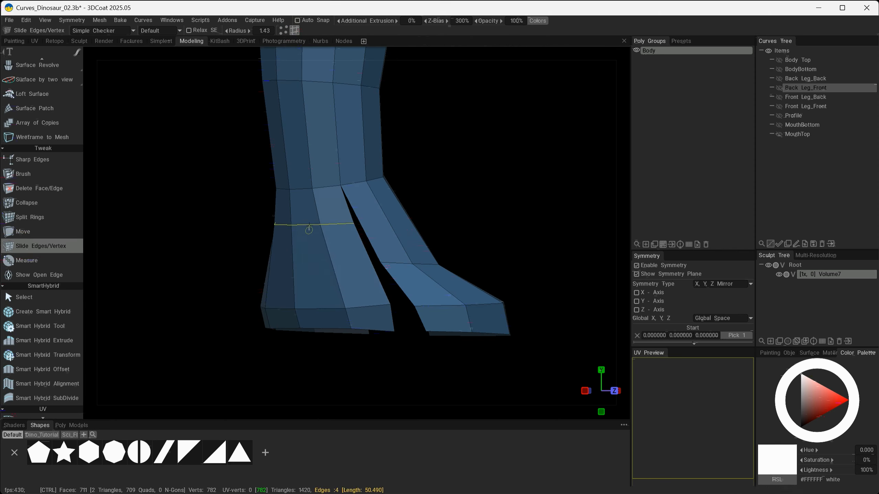
left_click_drag(322, 308, 315, 264, "ctrl")
left_click_drag(309, 227, 316, 220, "ctrl")
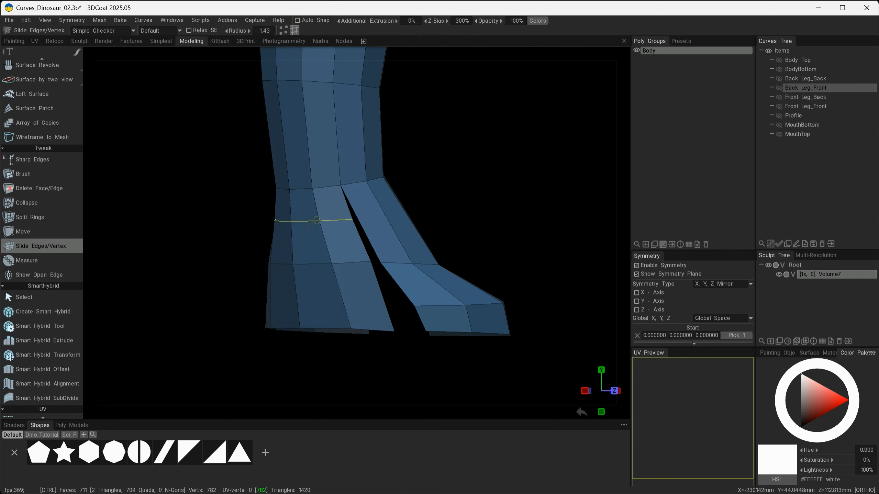
left_click_drag(315, 264, 314, 259, "ctrl")
left_click_drag(334, 329, 322, 260, "ctrl")
Switch back to the Move tool and reposition the middle toe's tip vertices to reshape its end.
left_click_drag(457, 297, 242, 294, "alt")
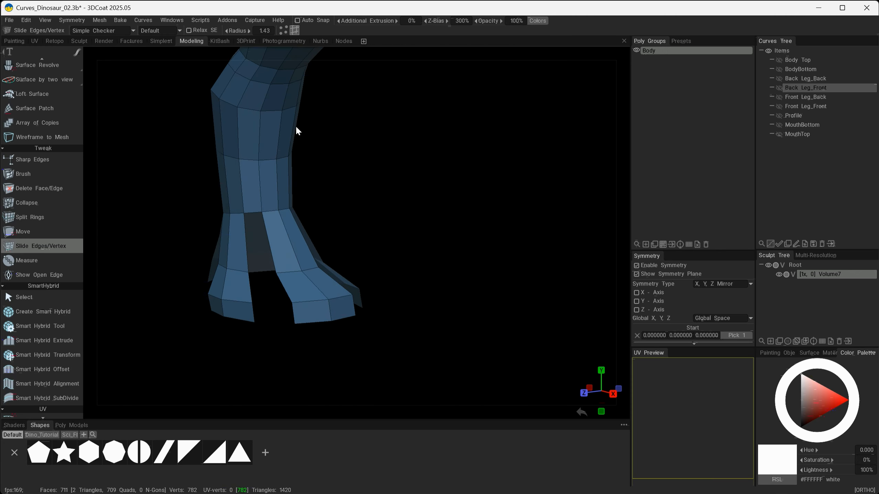
right_click_drag(434, 228, 317, 221, "alt")
middle_click_drag(313, 217, 295, 232, "alt")
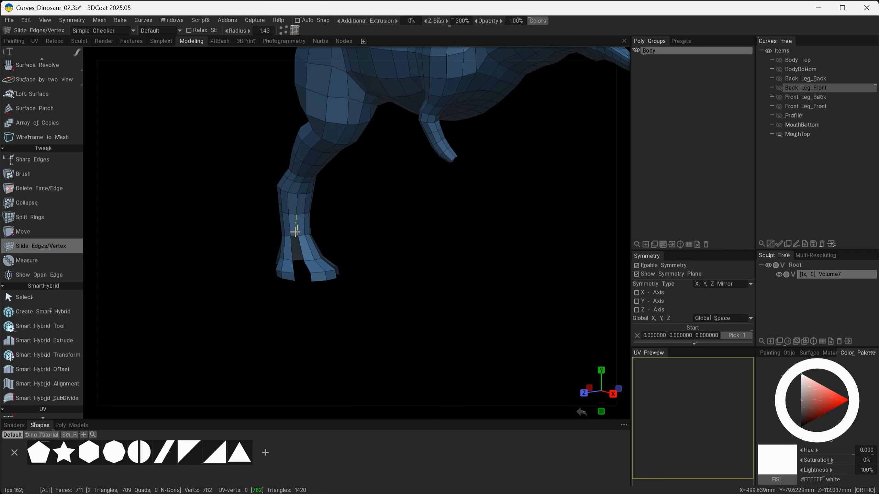
right_click_drag(315, 290, 404, 334, "alt")
left_click_drag(404, 334, 358, 299, "alt")
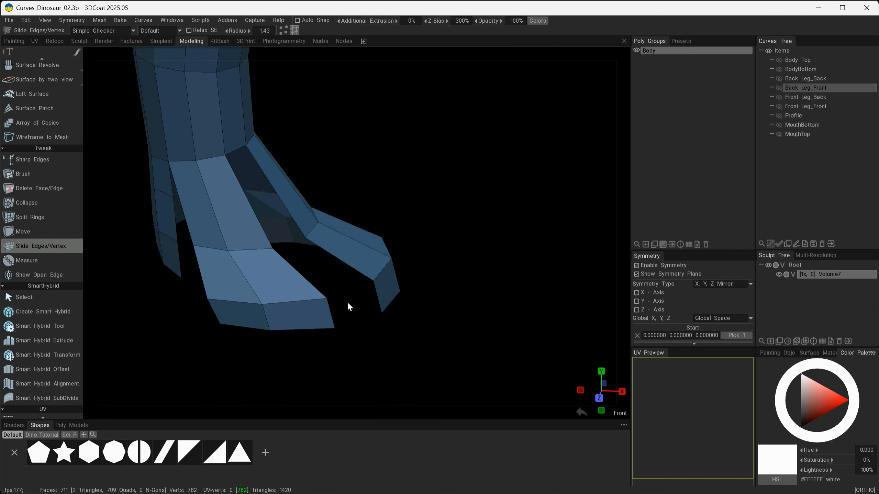
left_click_drag(349, 306, 398, 334)
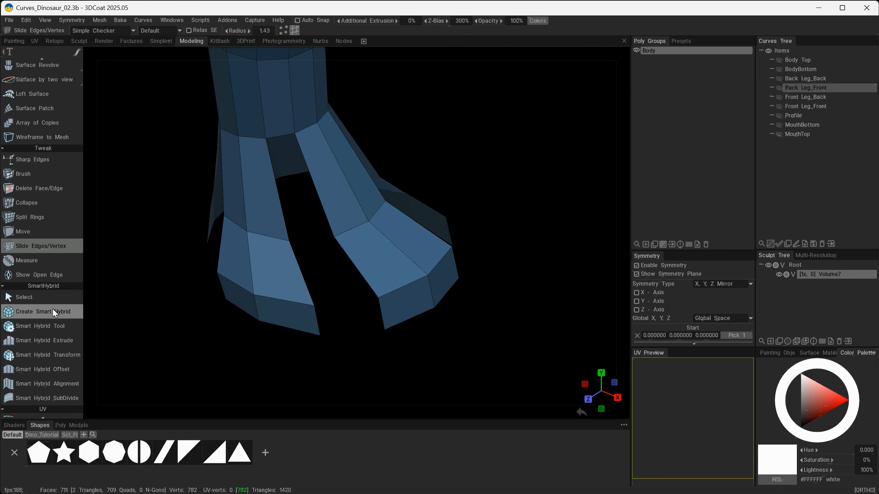
key("space")
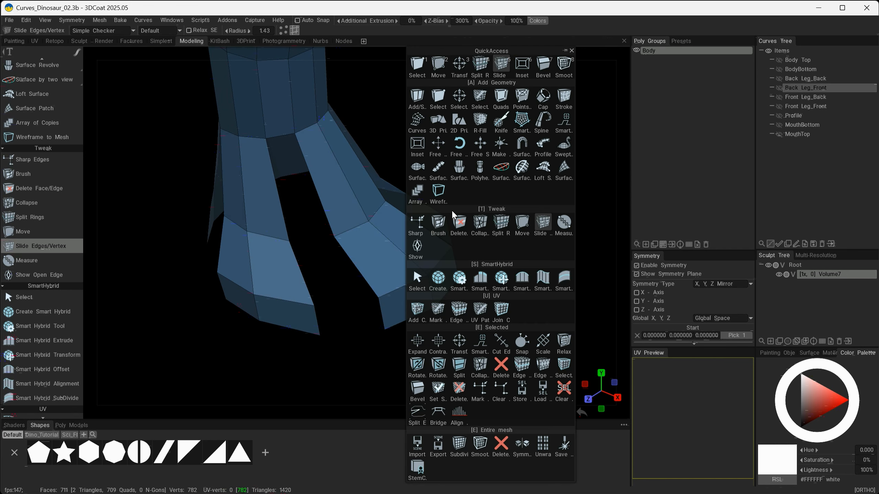
left_click(438, 65)
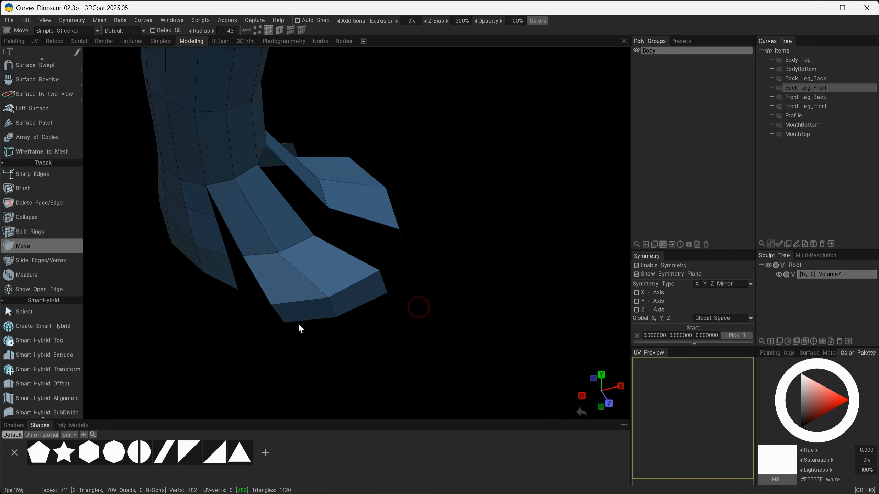
left_click_drag(279, 315, 300, 321)
left_click_drag(332, 308, 354, 309)
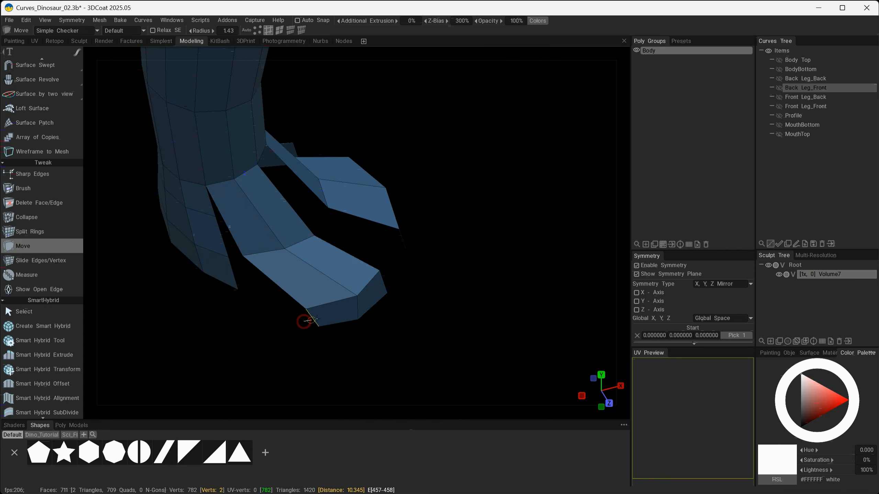
left_click_drag(406, 300, 282, 320)
left_click_drag(281, 321, 299, 331)
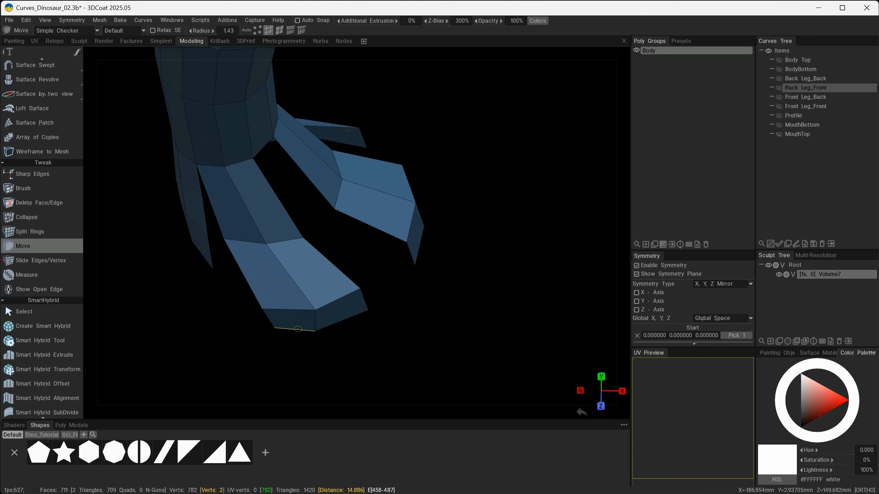
Move the outer toes' tip vertices to refine their shape.
mouse_move(383, 298)
left_mouse_down("alt")
mouse_move(417, 261)
mouse_move(379, 267)
mouse_move(354, 284)
mouse_move(387, 291)
left_mouse_up("alt")
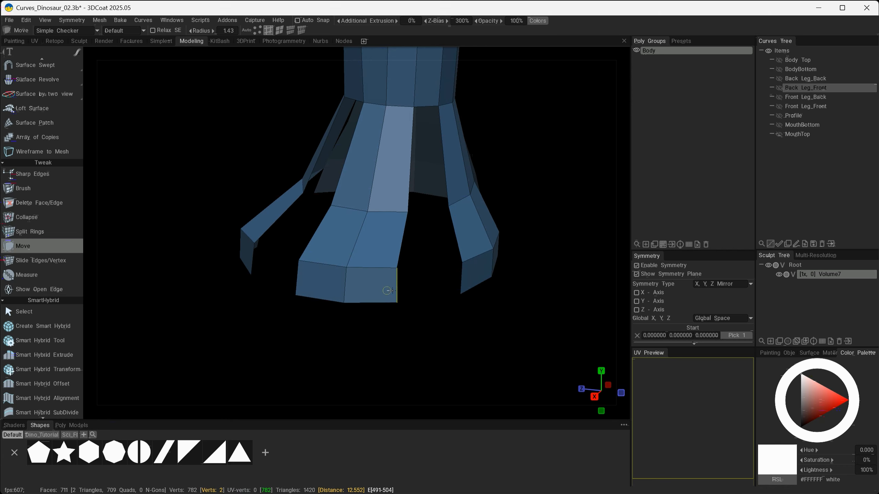
left_click_drag(305, 279, 367, 320, "alt")
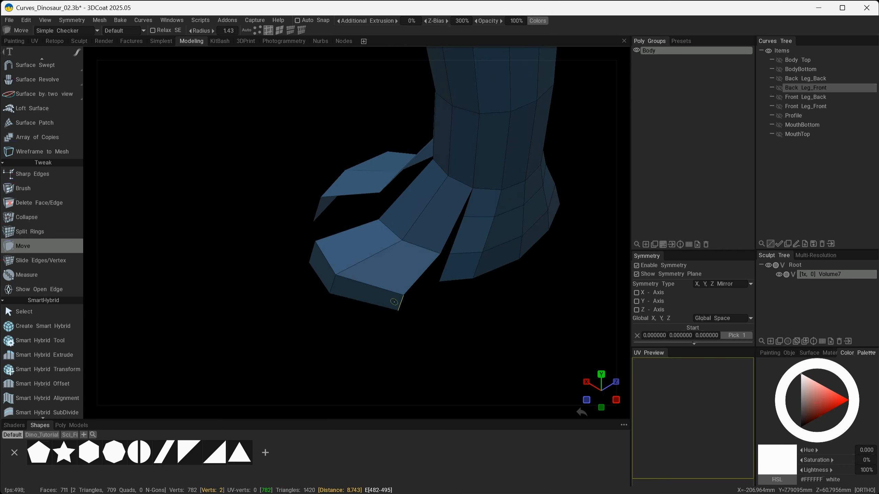
left_click_drag(349, 268, 388, 282, "alt")
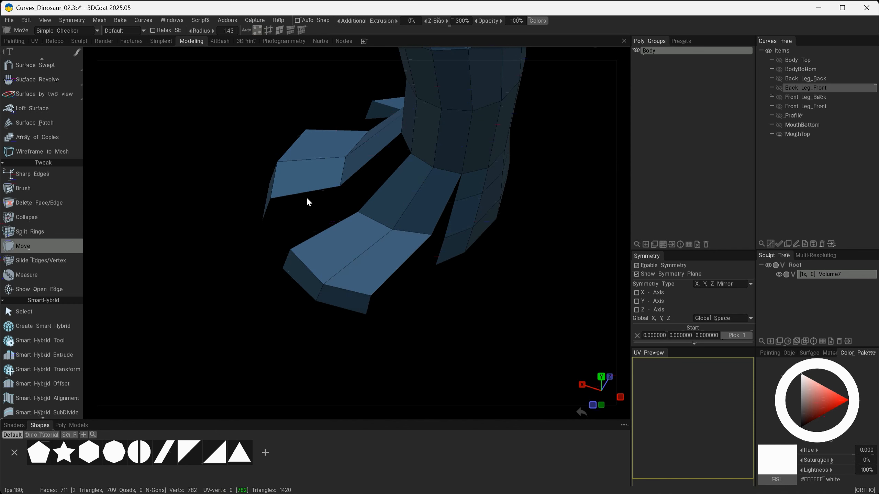
Use Slide Edges/Vertex to slide an edge on the inner toe's top face down toward the toe's tip.
key("space")
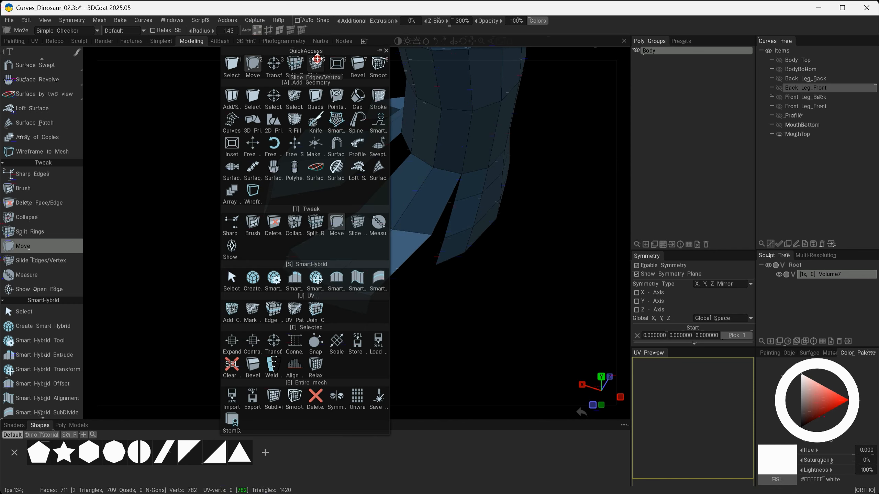
left_click(316, 62)
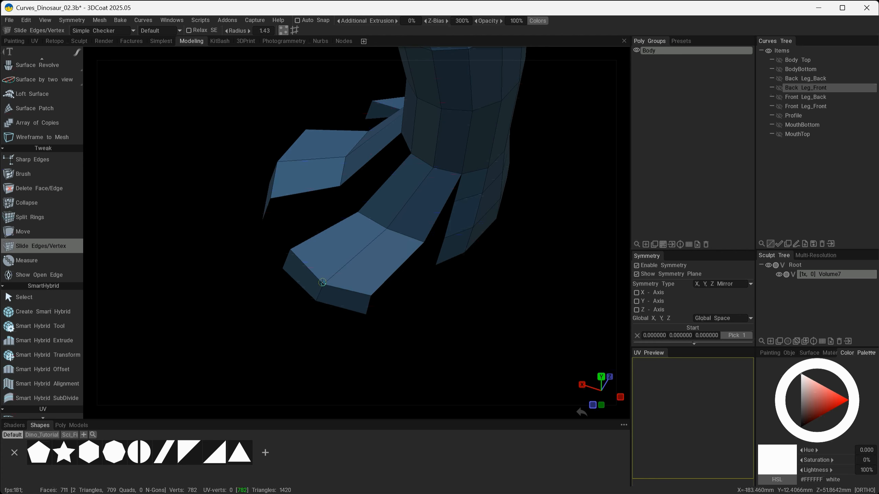
left_click_drag(314, 298, 408, 256, "alt")
scroll(422, 306, "down", 4)
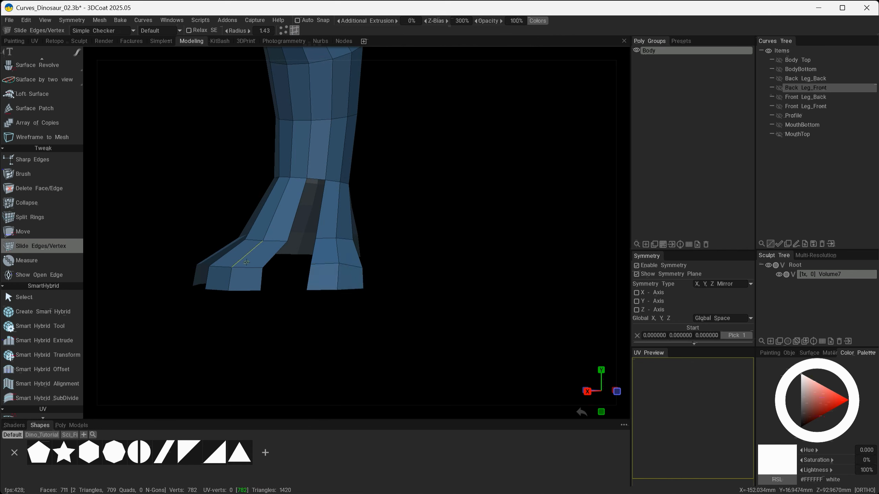
left_click_drag(247, 262, 263, 305, "alt")
Switch to the Move tool and reposition vertices at the base of the inner toe to reshape it.
left_click(44, 236)
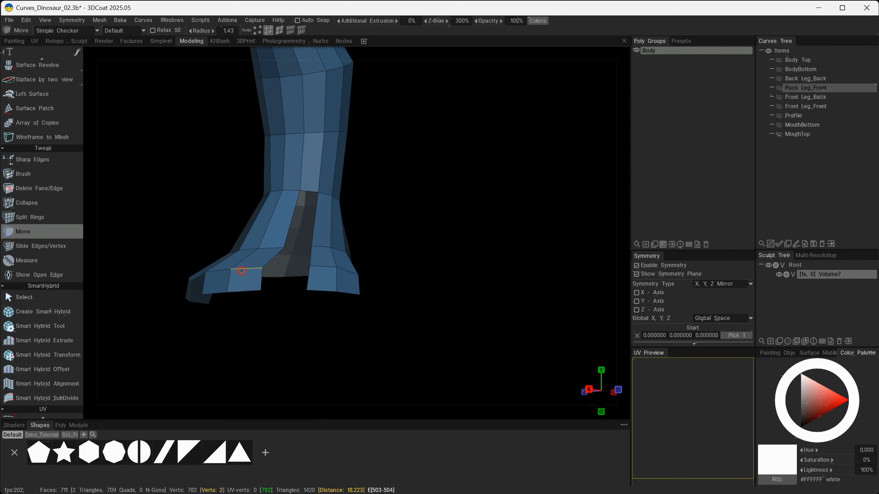
left_click_drag(222, 272, 217, 265)
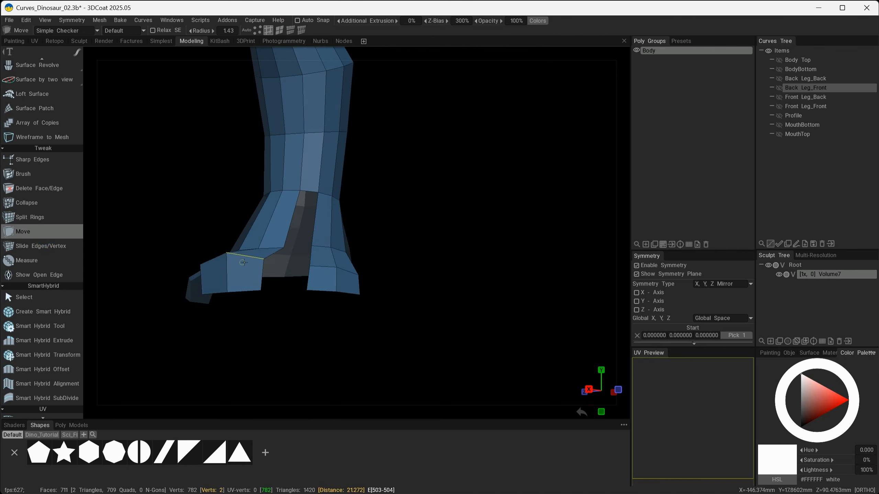
left_click_drag(289, 270, 408, 315, "alt")
left_click_drag(246, 267, 209, 279, "alt")
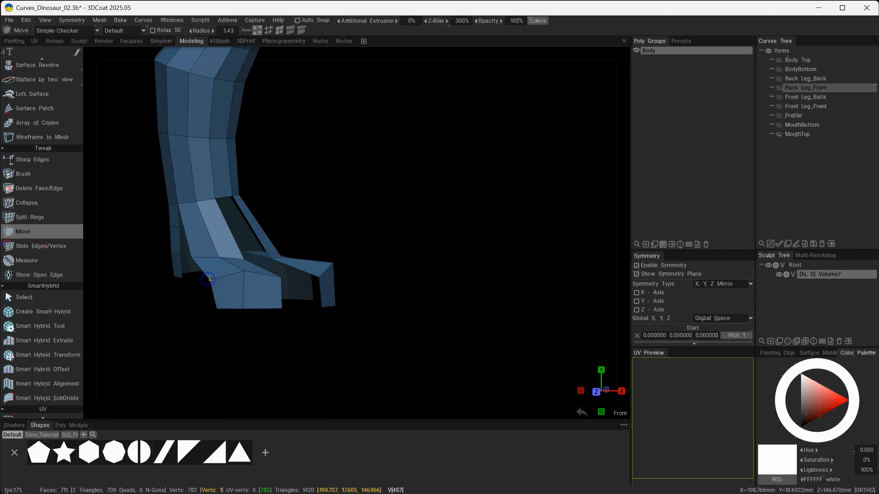
left_click_drag(217, 310, 322, 287, "alt")
right_click_drag(322, 286, 369, 303, "alt")
left_click_drag(369, 303, 332, 312, "alt")
left_click_drag(315, 283, 328, 277)
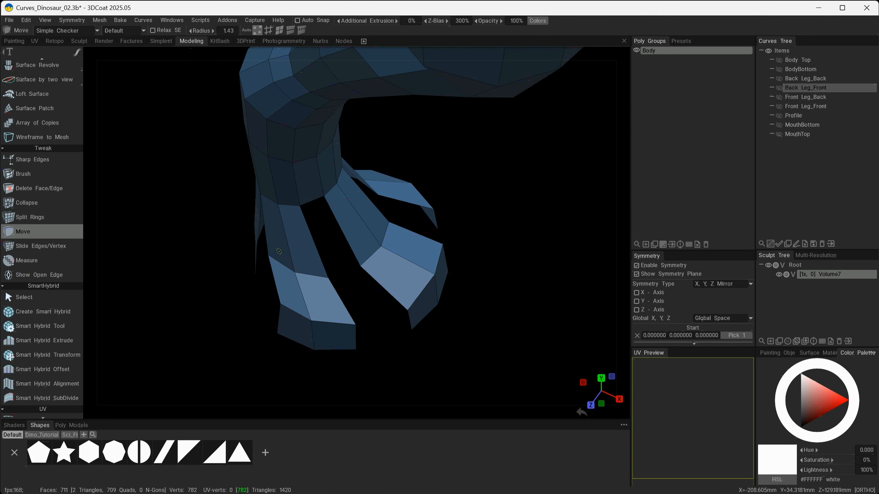
Use Slide Edges/Vertex to adjust edges where the middle toe joins the lower leg.
left_click(48, 246)
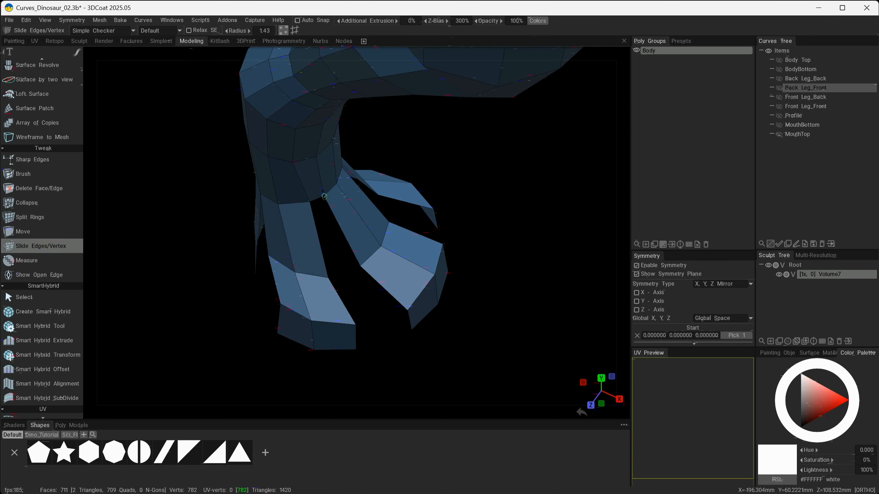
left_click_drag(460, 245, 338, 215)
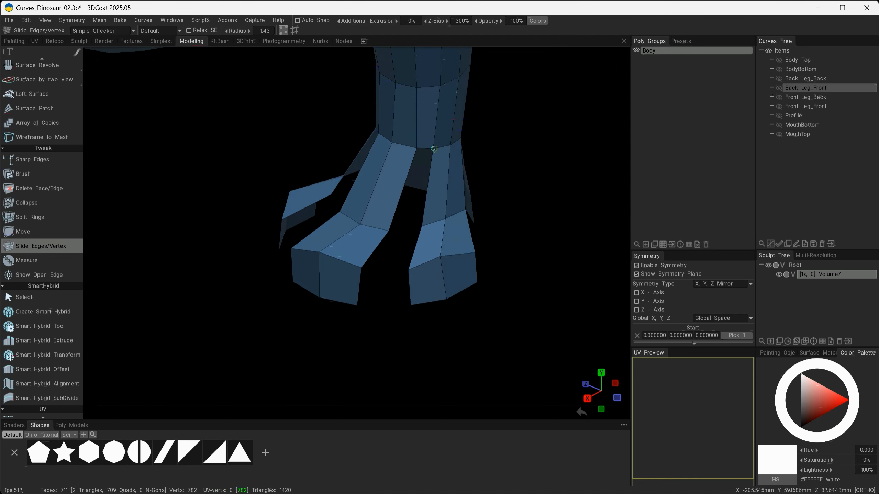
left_click_drag(434, 149, 433, 150)
left_click_drag(420, 183, 482, 177)
left_click_drag(465, 156, 459, 155)
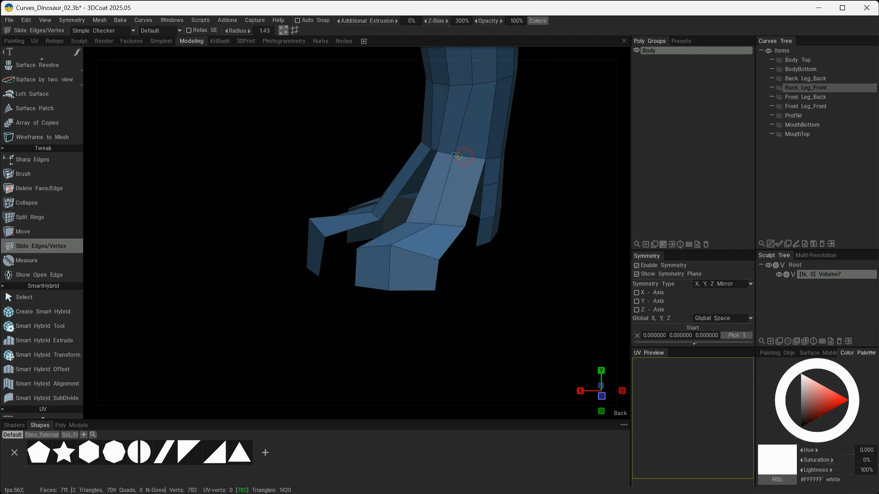
left_click_drag(433, 225, 320, 271)
Switch back to Move and reposition vertices along the middle toe's sides and tip.
left_click(42, 232)
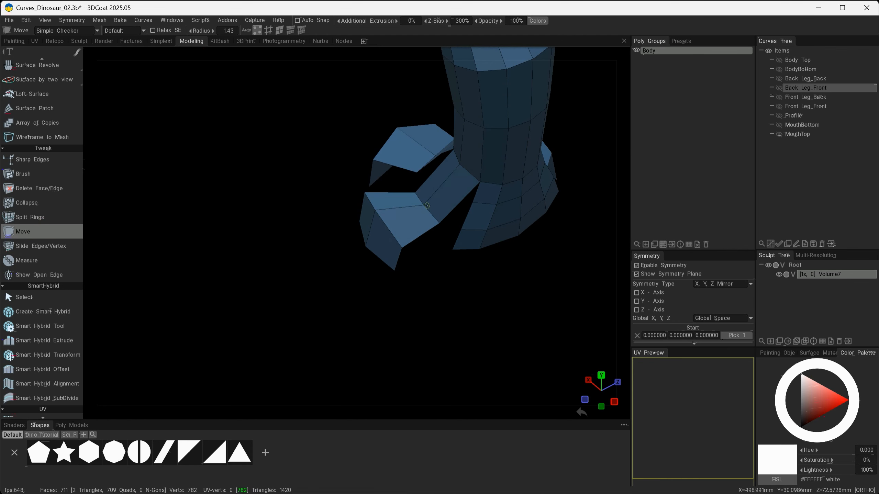
left_click_drag(372, 194, 372, 213)
mouse_move(308, 251)
left_mouse_down()
mouse_move(367, 258)
mouse_move(362, 245)
left_mouse_up()
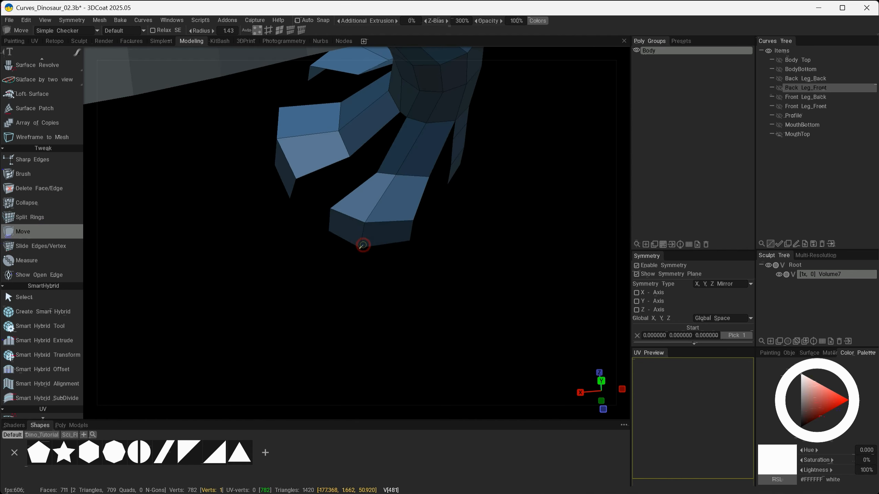
right_click_drag(394, 235, 408, 237)
left_click_drag(409, 239, 401, 248)
left_click_drag(414, 221, 413, 226)
left_click_drag(328, 268, 387, 210)
left_click_drag(387, 250, 392, 248)
left_click_drag(403, 239, 460, 225)
left_click_drag(329, 233, 334, 232)
Move more vertices on the outer toes to refine their shape.
left_click_drag(325, 165, 377, 173)
left_click_drag(290, 167, 296, 166)
left_click_drag(442, 265, 348, 284, "alt")
left_click_drag(373, 311, 379, 317)
left_click_drag(378, 318, 250, 205, "alt")
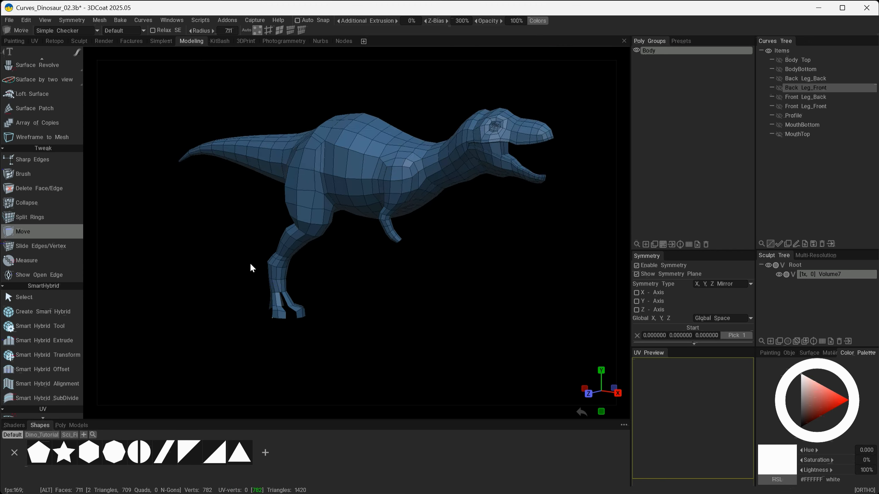
Slide the edge loops above the middle toe downward with Slide Edges/Vertex.
left_click_drag(251, 264, 206, 275, "alt")
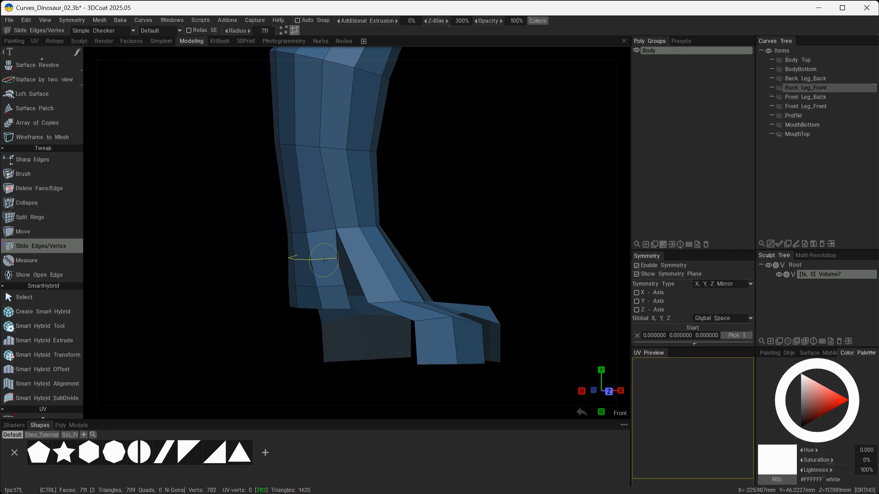
left_click_drag(323, 255, 323, 255)
left_click_drag(325, 286, 339, 301)
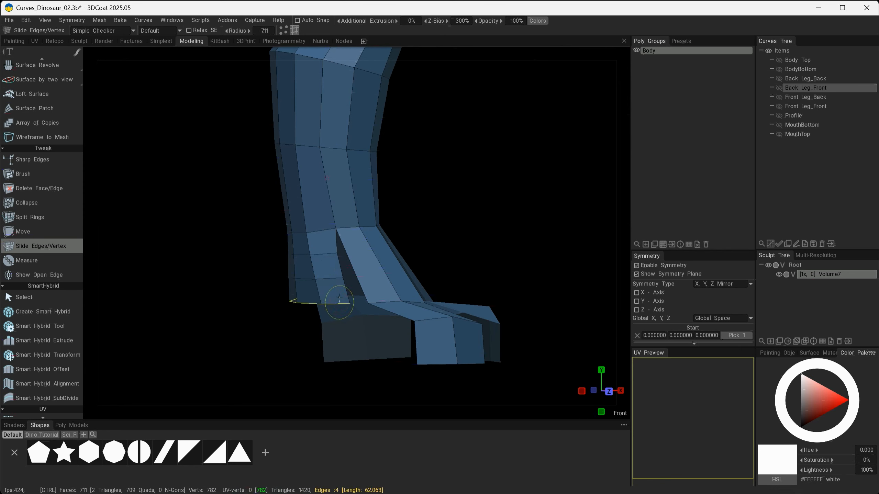
mouse_move(382, 332)
left_mouse_down("alt")
mouse_move(374, 334)
mouse_move(383, 333)
left_mouse_up("alt")
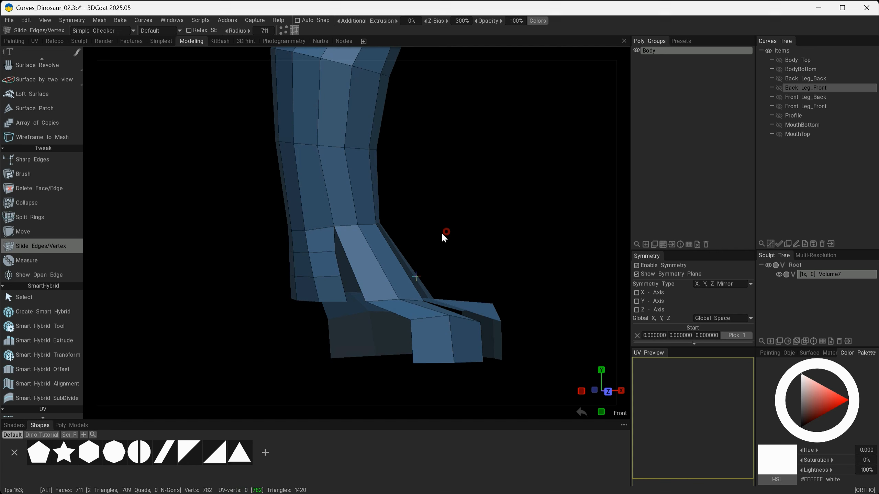
left_click_drag(442, 232, 476, 308, "alt")
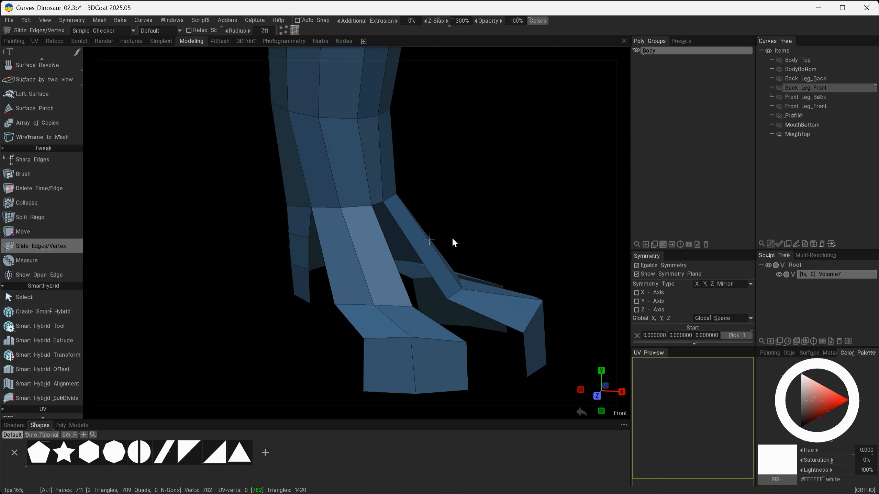
left_click_drag(454, 243, 444, 264, "alt")
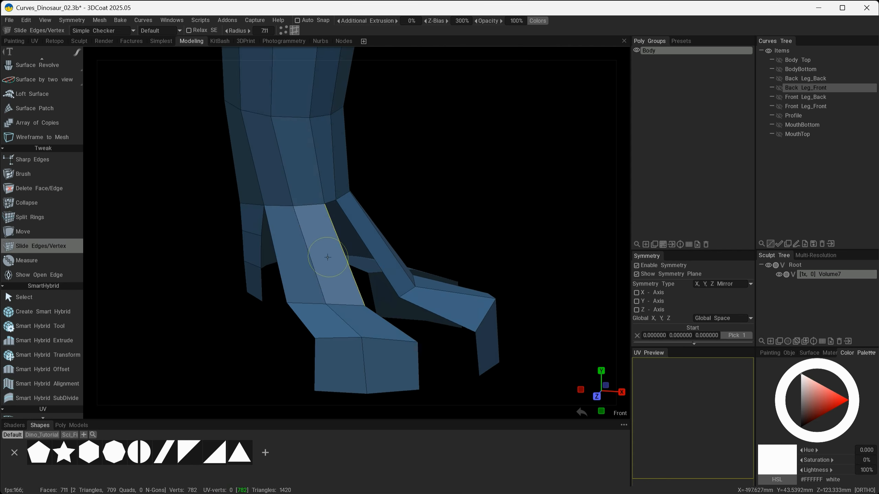
Add two split rings across the middle toe's upper section using Split Rings with a split quantity of 2.
key("space")
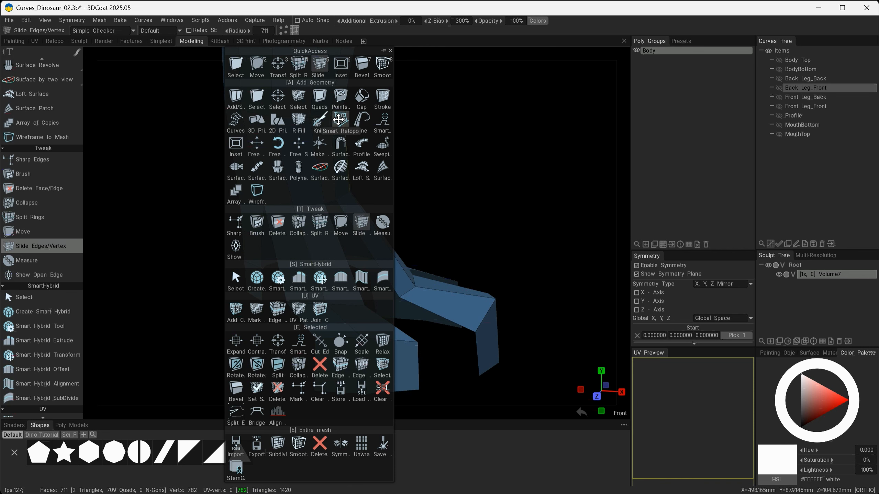
left_click(320, 224)
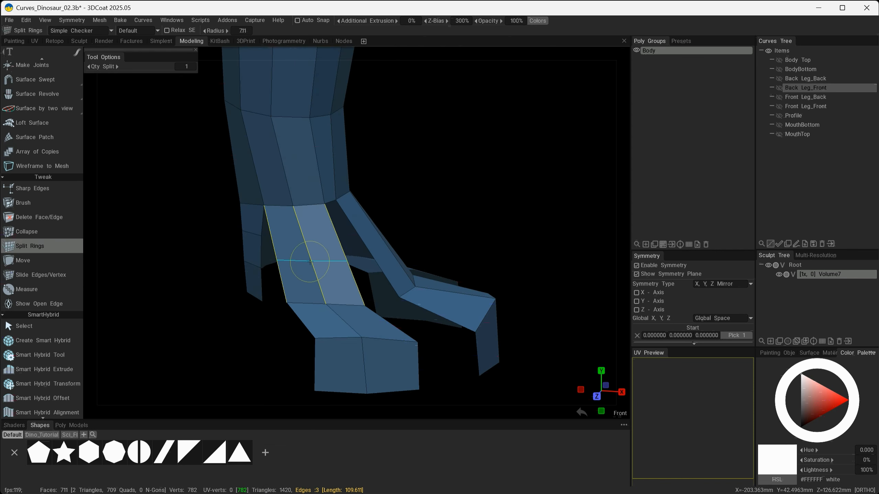
scroll(311, 260, "up", 1)
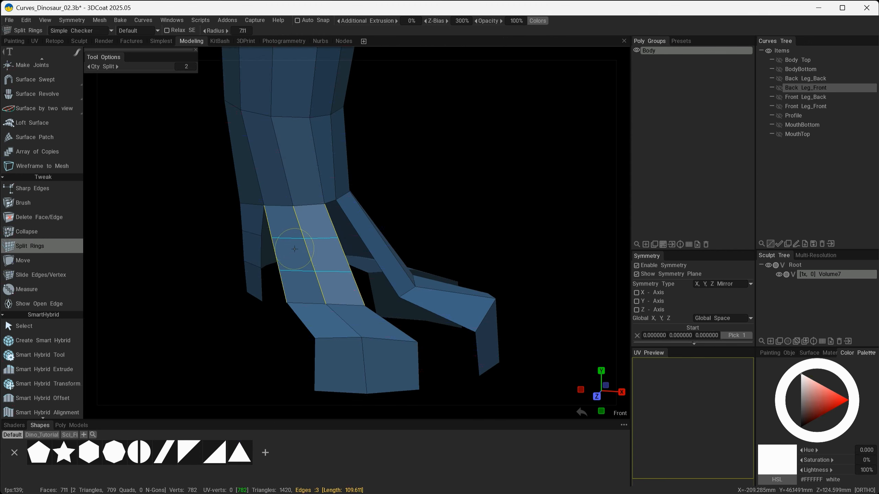
left_click(294, 249)
Switch to the Move tool and adjust vertices at the top of the gap between the middle and side toes.
left_click_drag(426, 249, 381, 220, "alt")
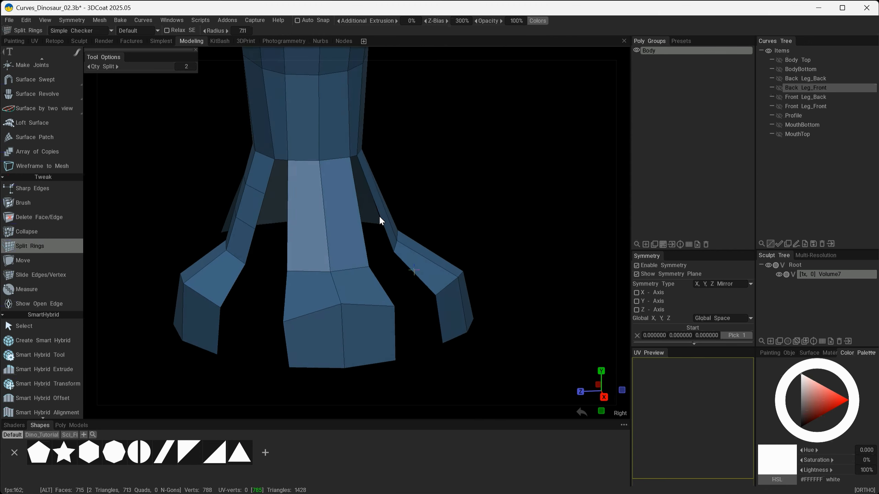
left_click_drag(477, 212, 412, 198, "alt")
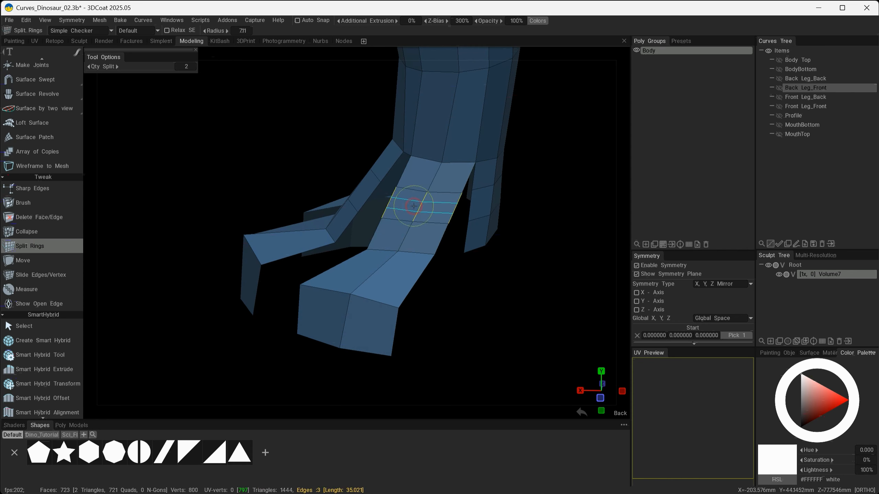
left_click_drag(568, 326, 635, 320, "alt")
left_click(57, 260)
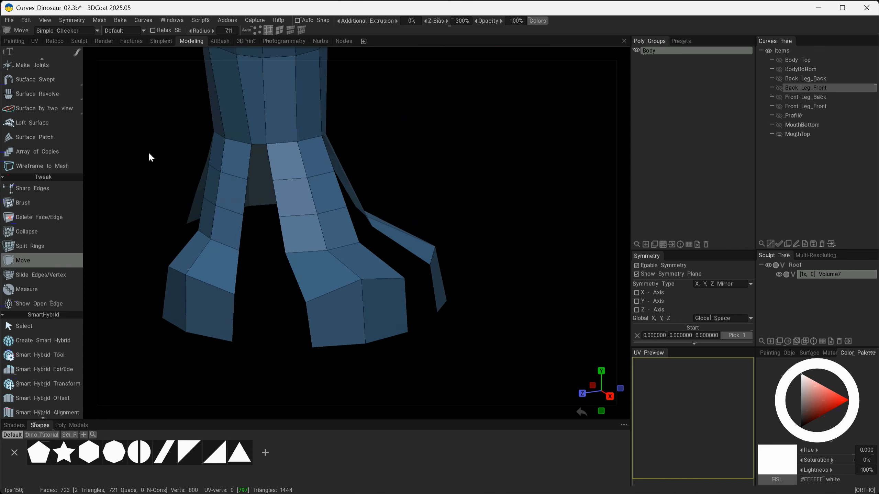
mouse_move(346, 142)
left_mouse_down("alt")
mouse_move(475, 144)
mouse_move(475, 136)
left_mouse_up("alt")
right_click_drag(333, 333, 381, 381, "alt")
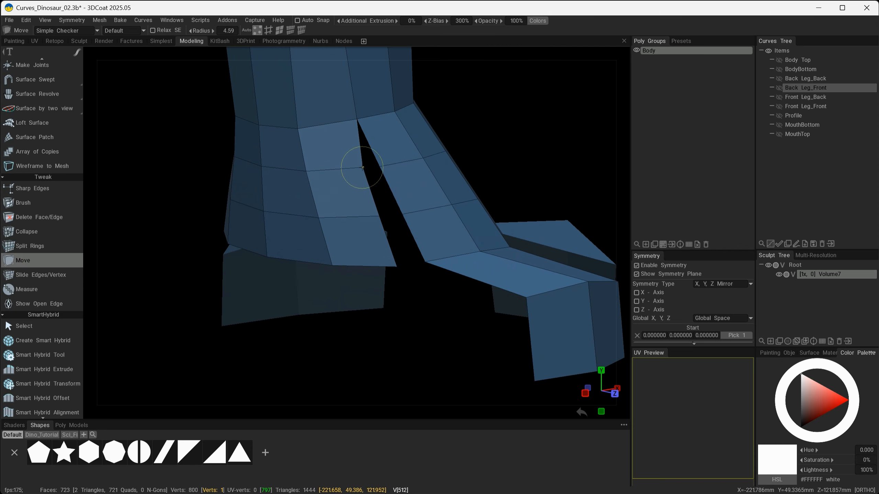
mouse_move(363, 168)
left_mouse_down("alt")
mouse_move(336, 194)
mouse_move(328, 187)
mouse_move(382, 190)
left_mouse_up("alt")
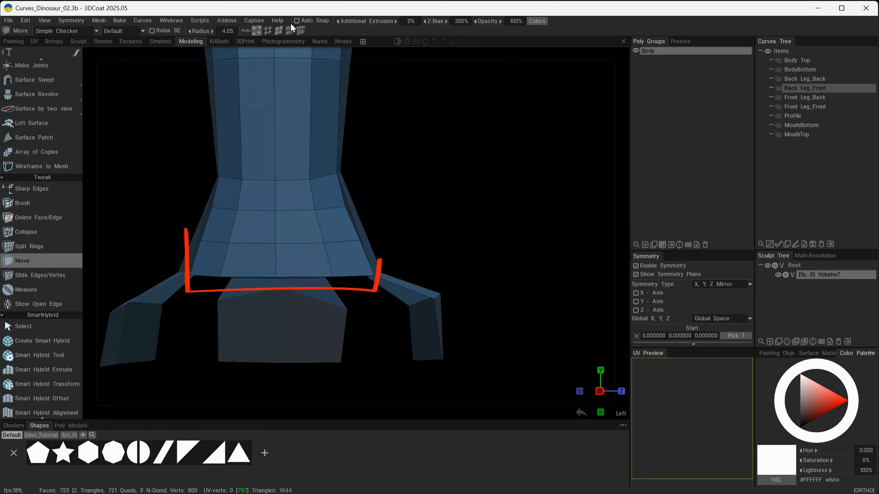
Move faces in the new ring band on the back of the leg to even out their spacing.
left_click(218, 256)
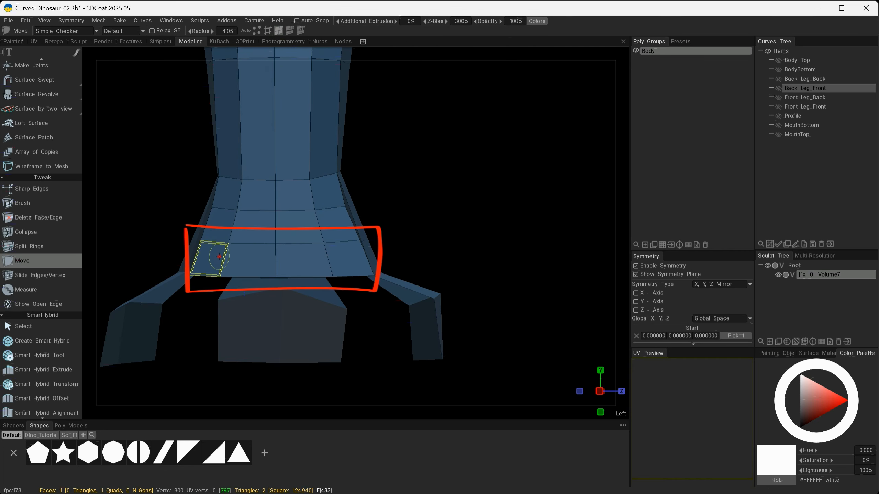
mouse_move(229, 255)
left_mouse_down()
mouse_move(261, 256)
mouse_move(225, 257)
mouse_move(246, 257)
left_mouse_up()
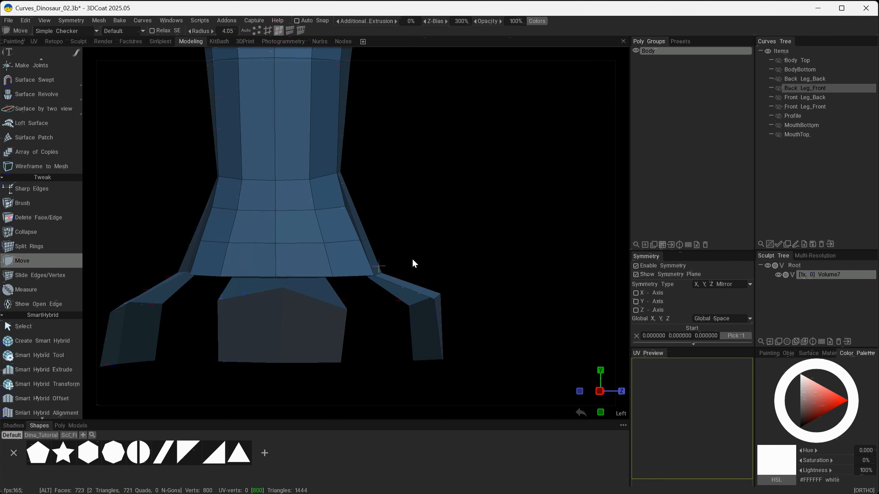
mouse_move(412, 259)
left_mouse_down("alt")
mouse_move(340, 267)
mouse_move(305, 260)
left_mouse_up("alt")
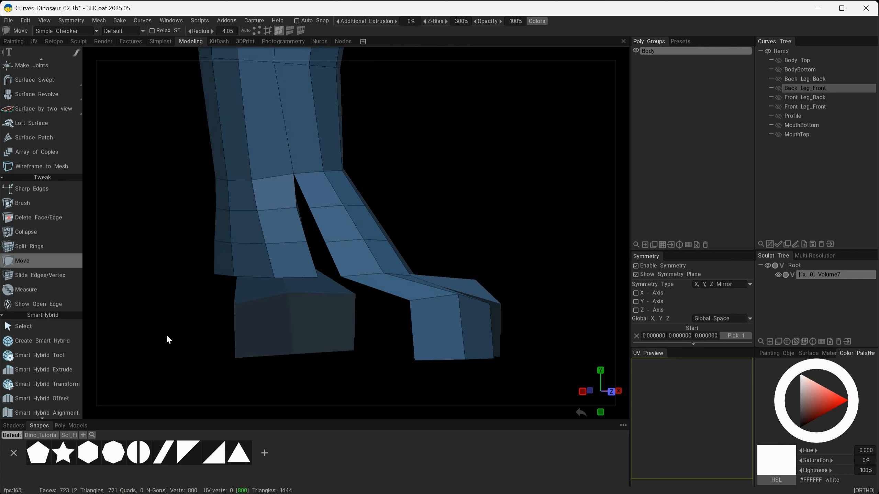
left_click_drag(151, 318, 338, 345, "alt")
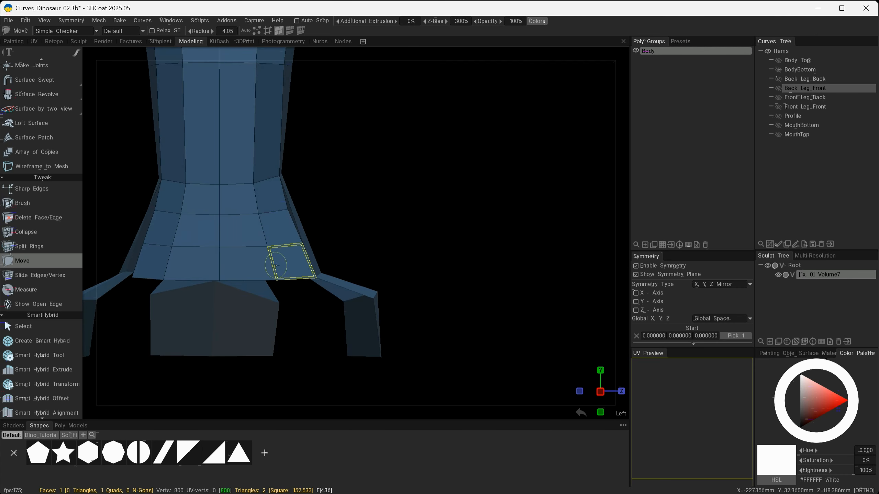
left_click_drag(276, 265, 307, 249, "alt")
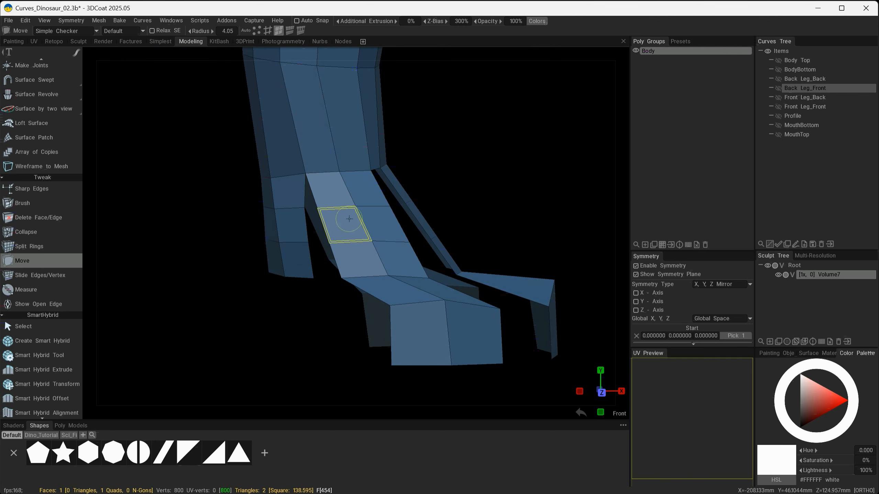
left_click_drag(291, 349, 403, 316, "alt")
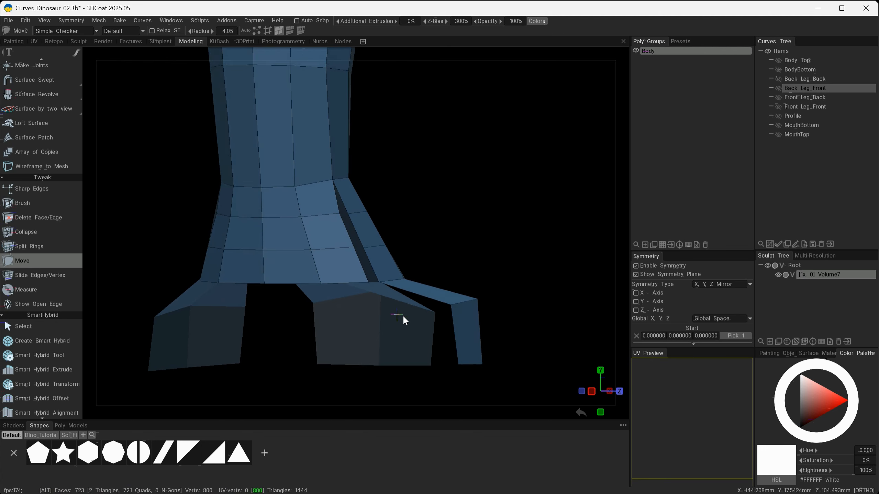
middle_click_drag(403, 316, 449, 302, "alt")
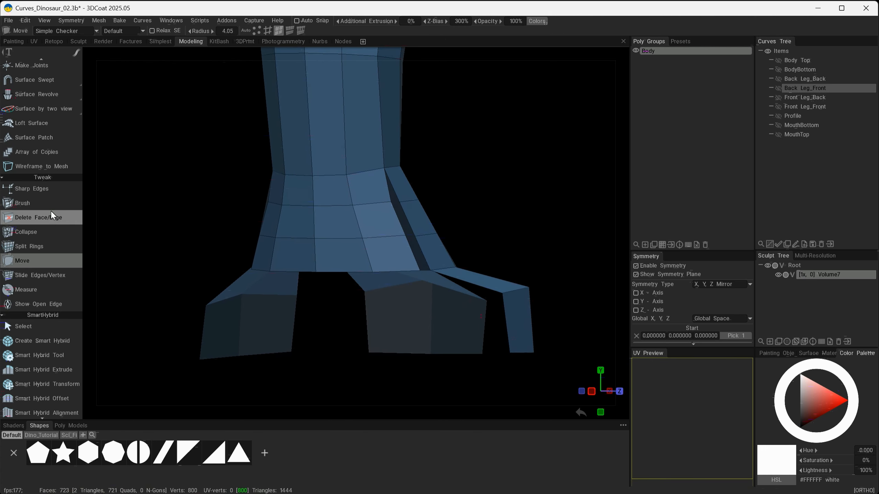
Delete three faces in the lowest ring band on the back of the leg, above the rear toe.
left_click(33, 217)
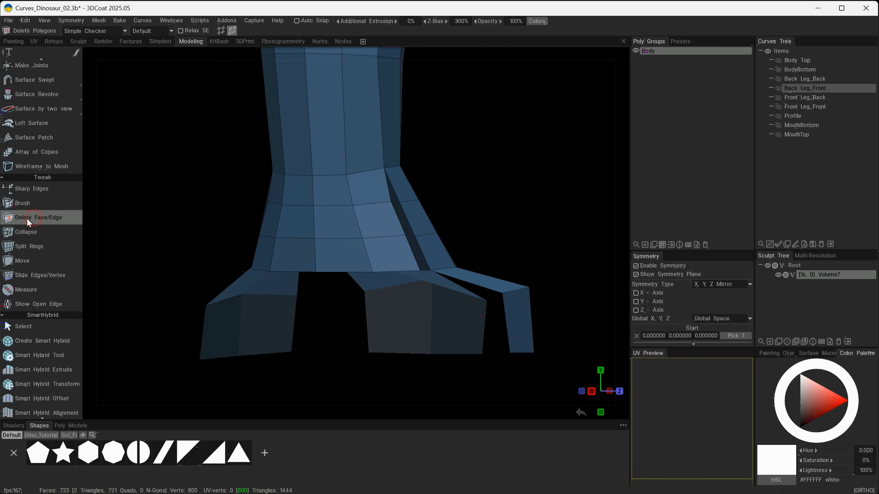
left_click(389, 254)
left_click(344, 255)
left_click(301, 255)
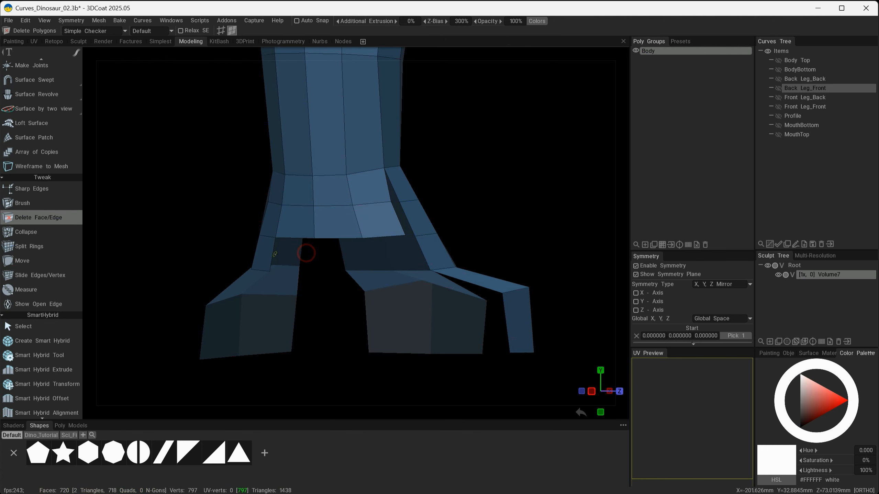
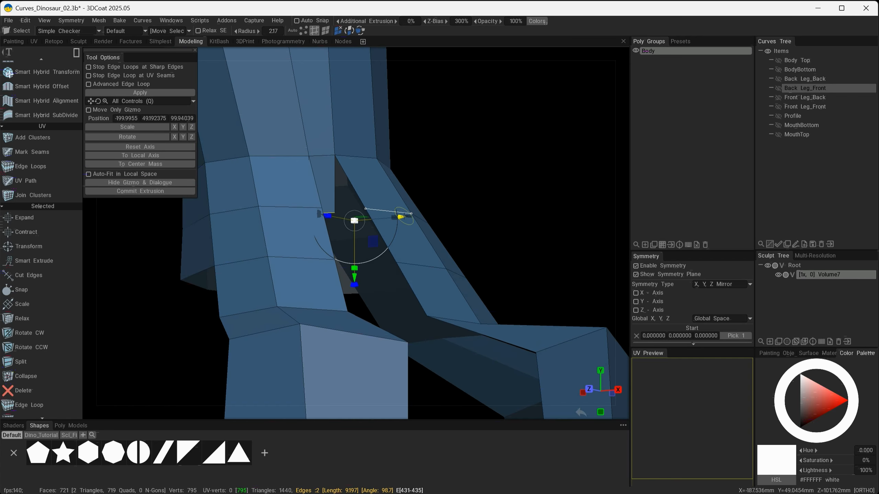
left_click_drag(401, 217, 384, 270)
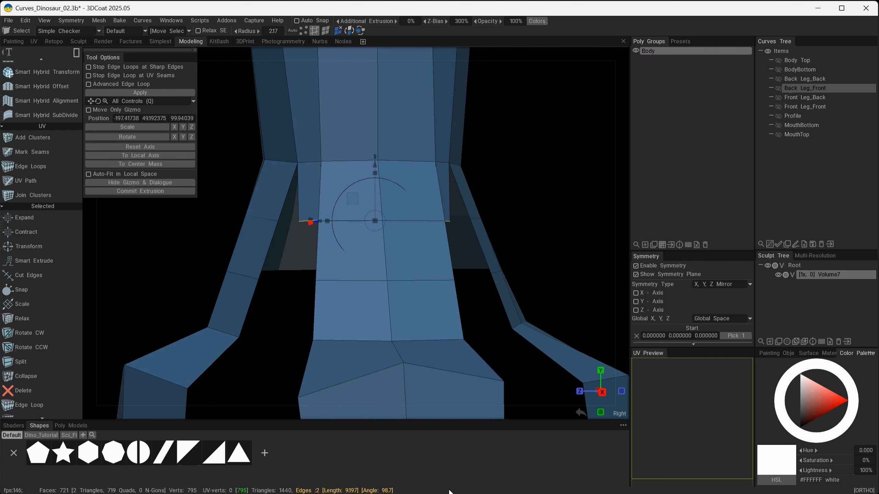
key("Return")
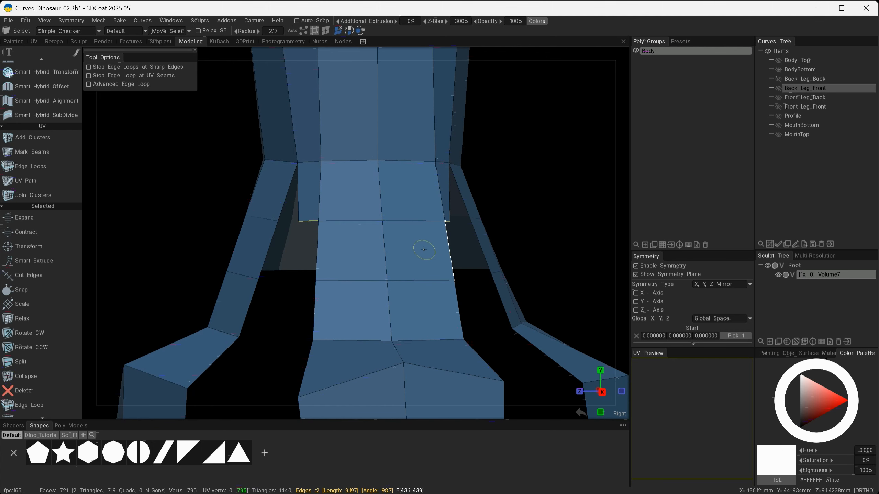
left_click_drag(337, 260, 319, 218, "alt")
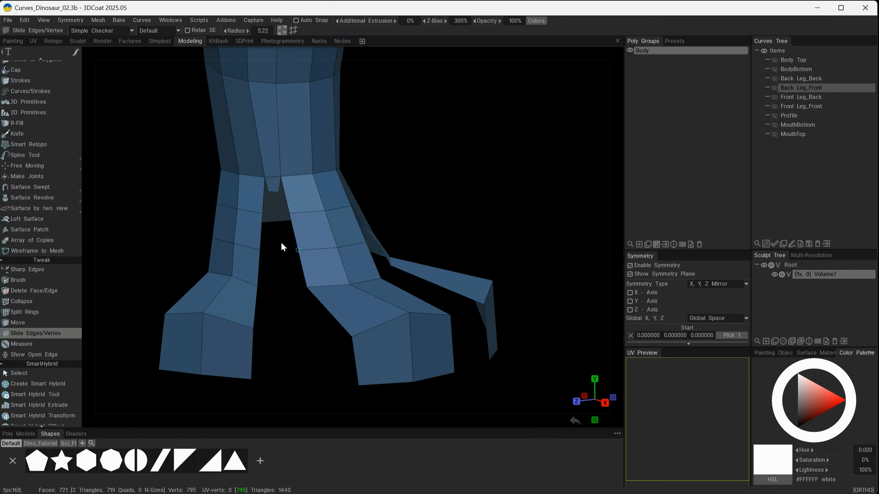
mouse_move(286, 202)
left_mouse_down("alt")
mouse_move(430, 179)
mouse_move(449, 208)
mouse_move(489, 238)
mouse_move(326, 232)
left_mouse_up("alt")
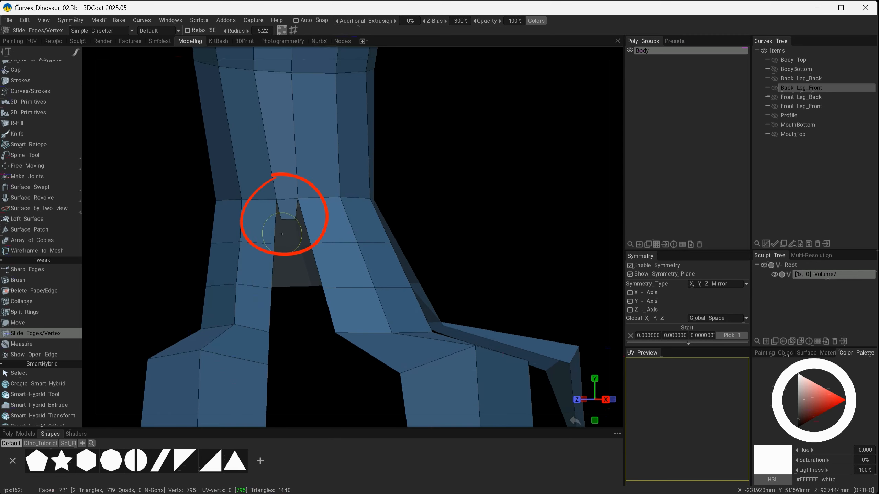
mouse_move(526, 245)
left_mouse_down("alt")
mouse_move(428, 249)
mouse_move(538, 247)
mouse_move(455, 257)
mouse_move(525, 256)
left_mouse_up("alt")
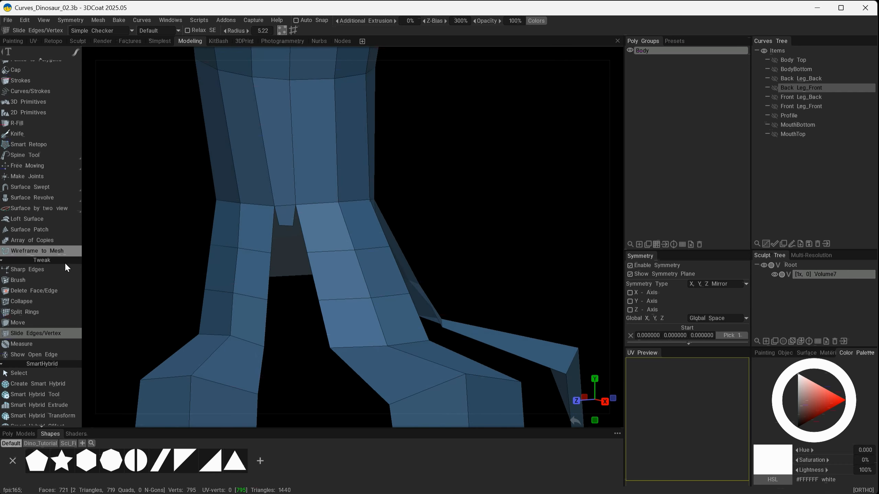
Select the two edges at the top of the gap between the toes and extrude them downward into a new strip.
scroll(65, 324, "up", 3)
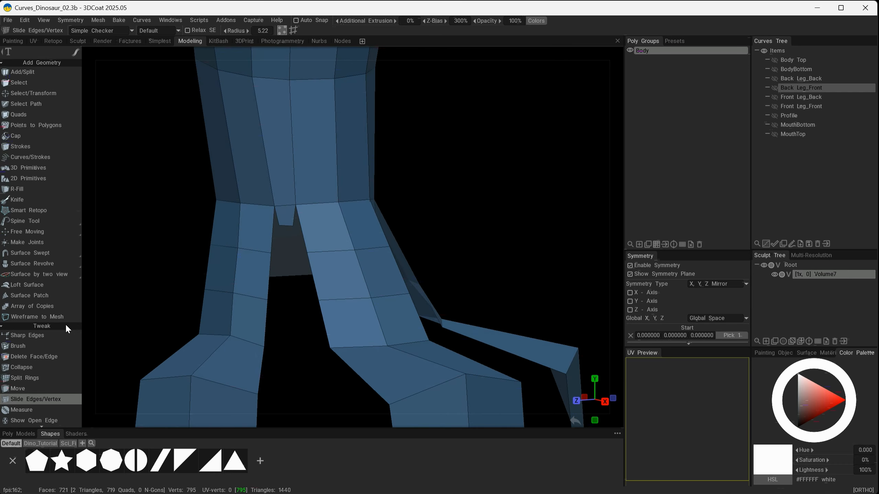
left_click(20, 82)
left_click_drag(441, 233, 477, 216, "alt")
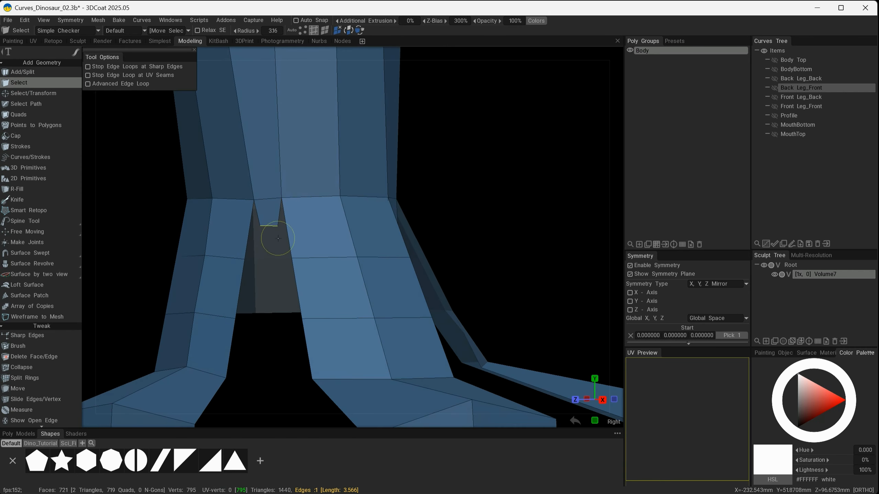
left_click_drag(267, 270, 388, 224)
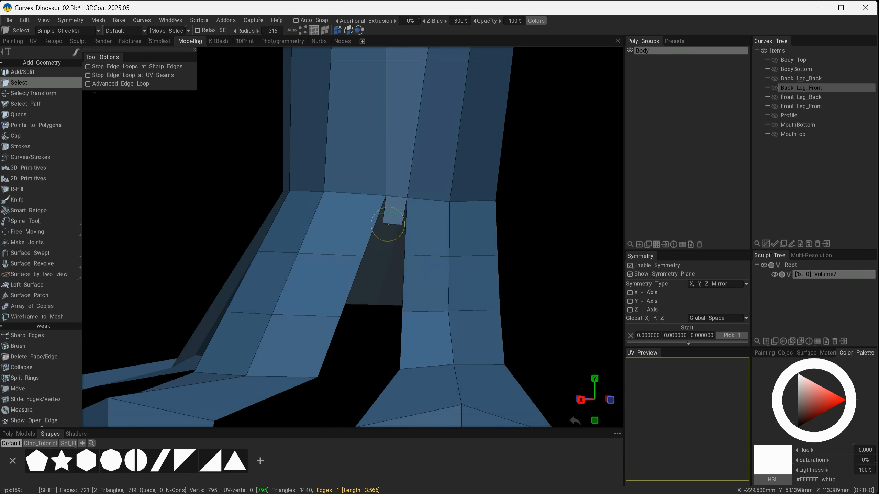
left_click(393, 224, "shift")
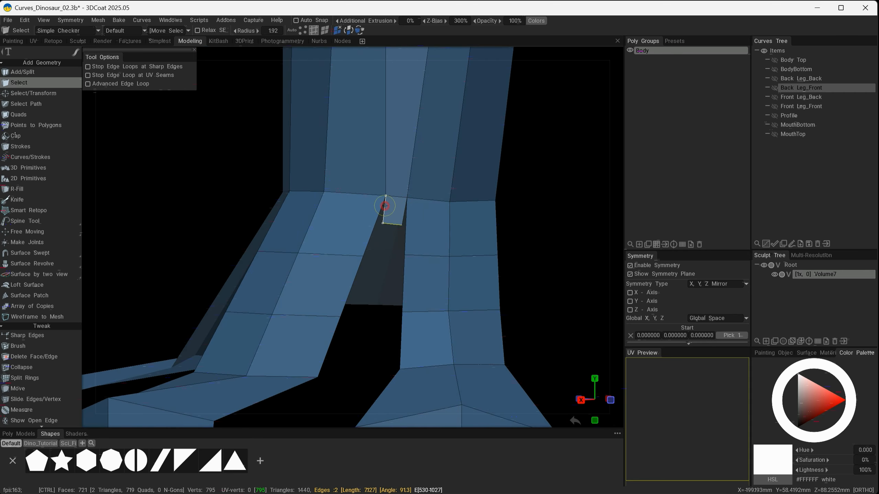
left_click_drag(269, 292, 333, 298, "alt")
key("space")
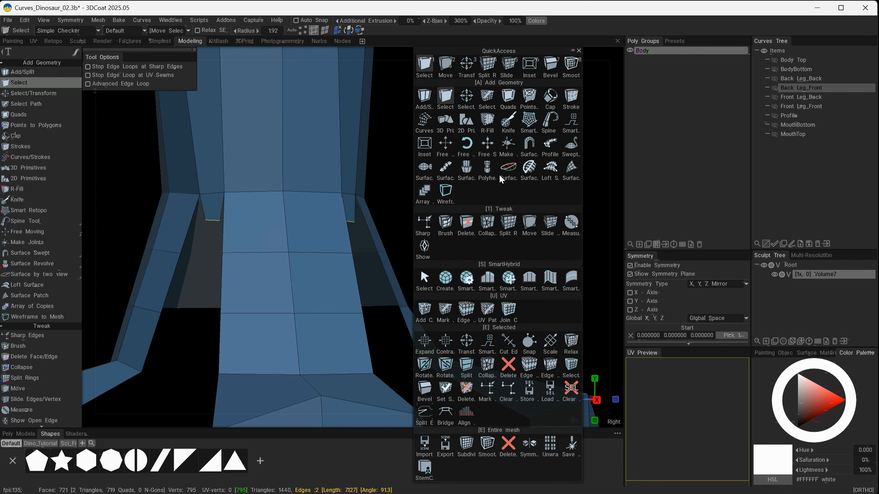
left_click(466, 65)
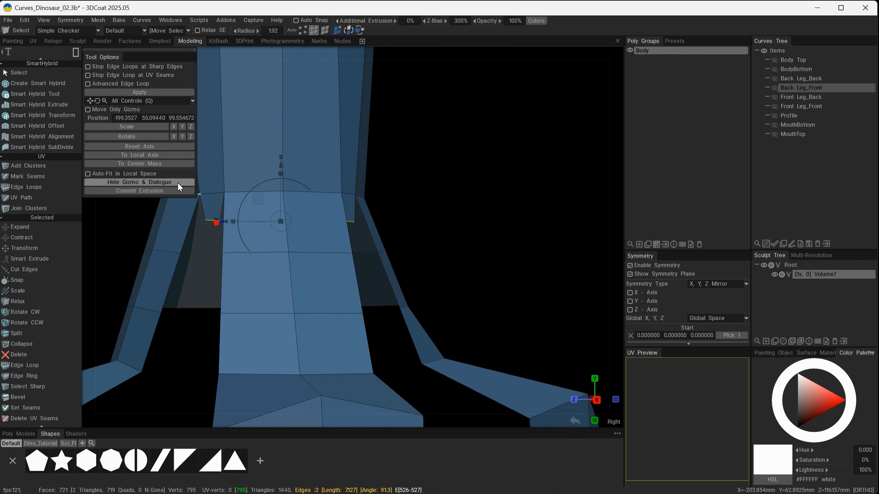
left_click(137, 189)
left_click_drag(393, 247, 413, 263, "alt")
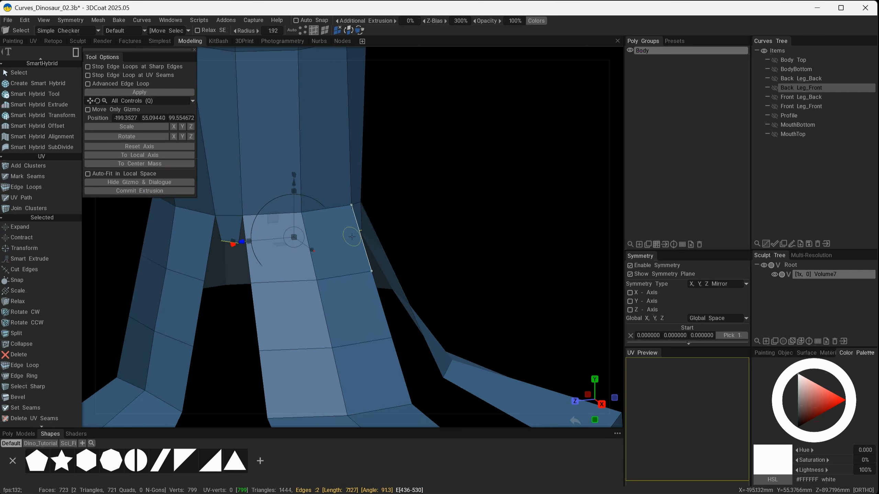
left_click_drag(298, 216, 300, 255)
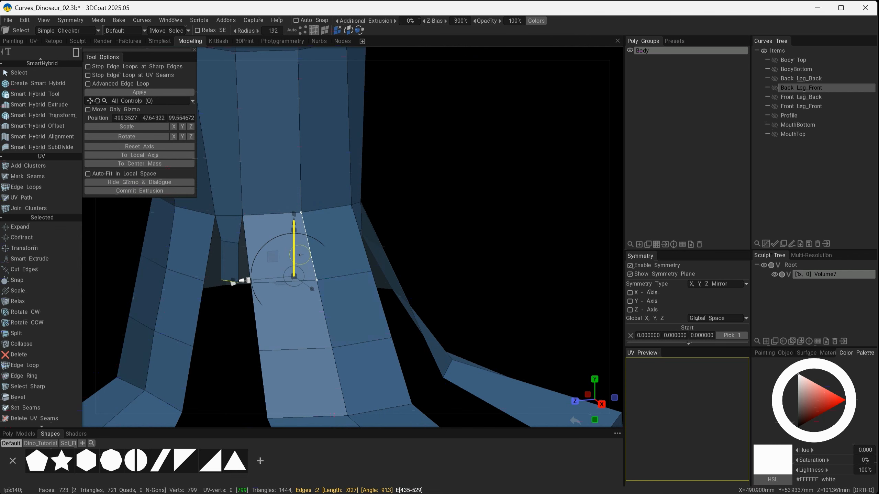
left_click_drag(435, 284, 501, 241, "alt")
middle_click_drag(500, 240, 514, 248, "alt")
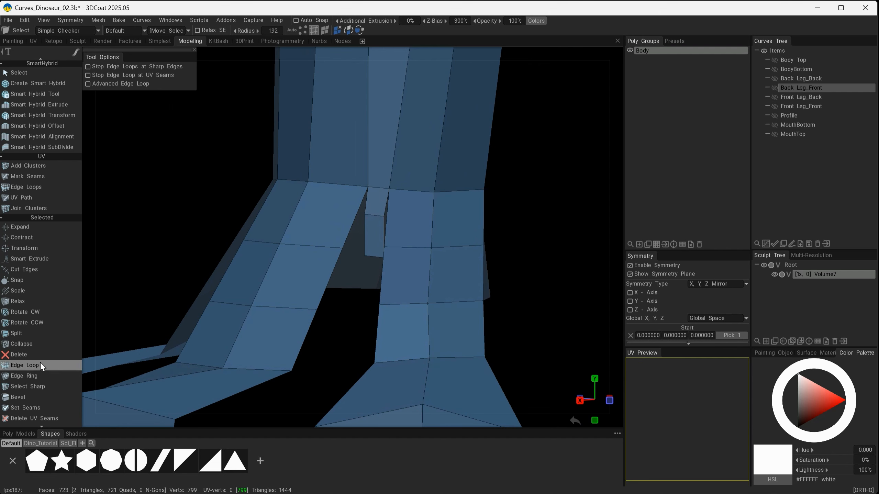
Move the new strip's vertices with the Move tool to fit it inside the gap between the toes.
key("space")
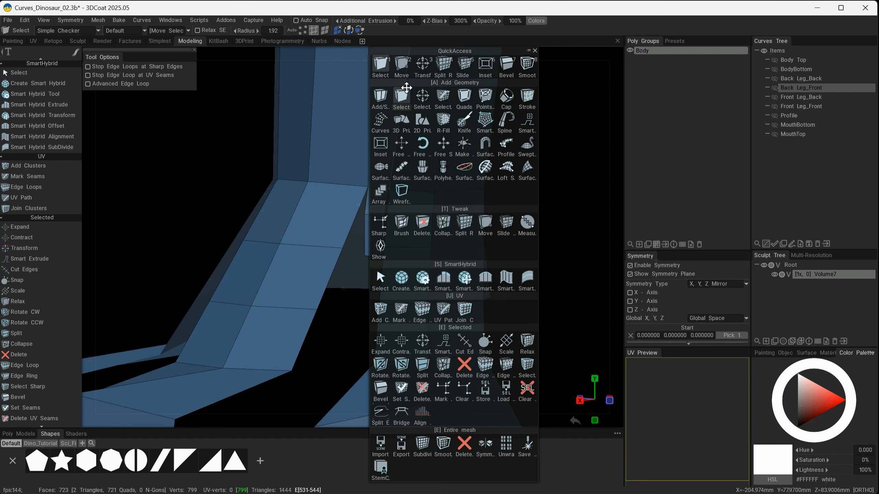
left_click(406, 69)
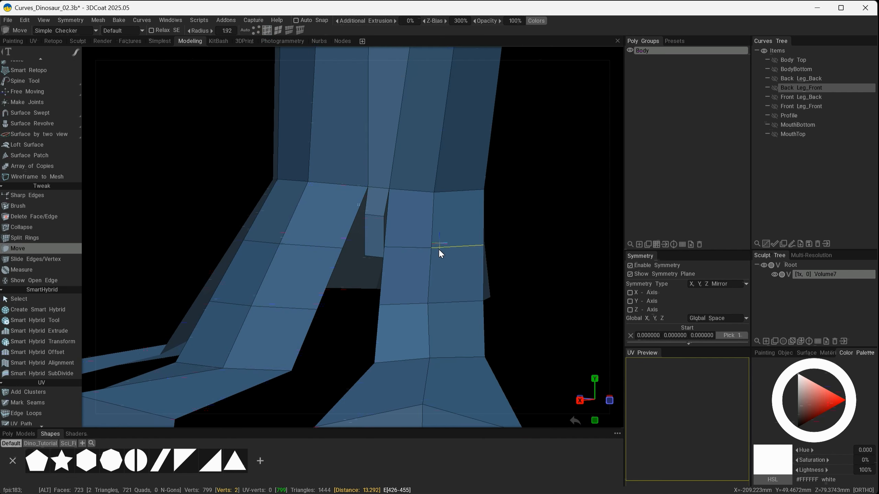
mouse_move(438, 247)
left_mouse_down("alt")
mouse_move(444, 301)
mouse_move(400, 274)
left_mouse_up("alt")
mouse_move(375, 236)
left_mouse_down("alt")
mouse_move(397, 217)
mouse_move(396, 227)
mouse_move(428, 213)
mouse_move(384, 242)
mouse_move(485, 280)
mouse_move(524, 333)
mouse_move(495, 333)
left_mouse_up("alt")
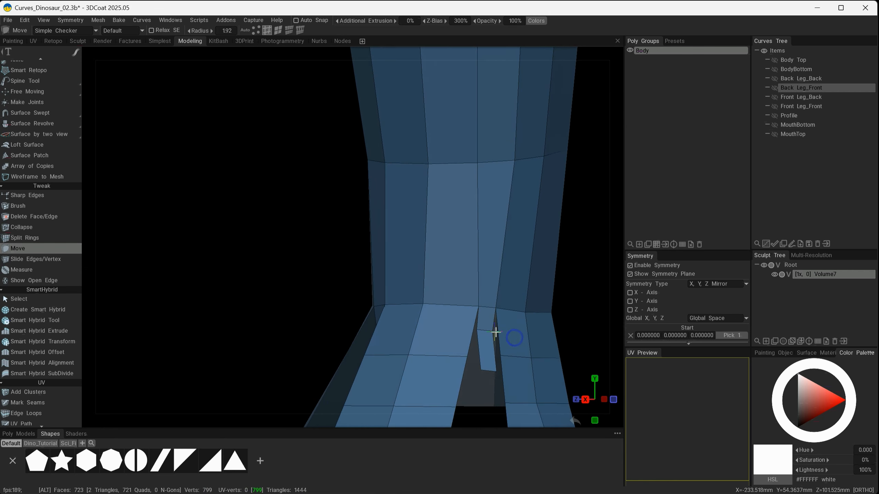
mouse_move(486, 368)
left_mouse_down("alt")
mouse_move(512, 373)
mouse_move(559, 358)
mouse_move(537, 303)
mouse_move(484, 308)
left_mouse_up("alt")
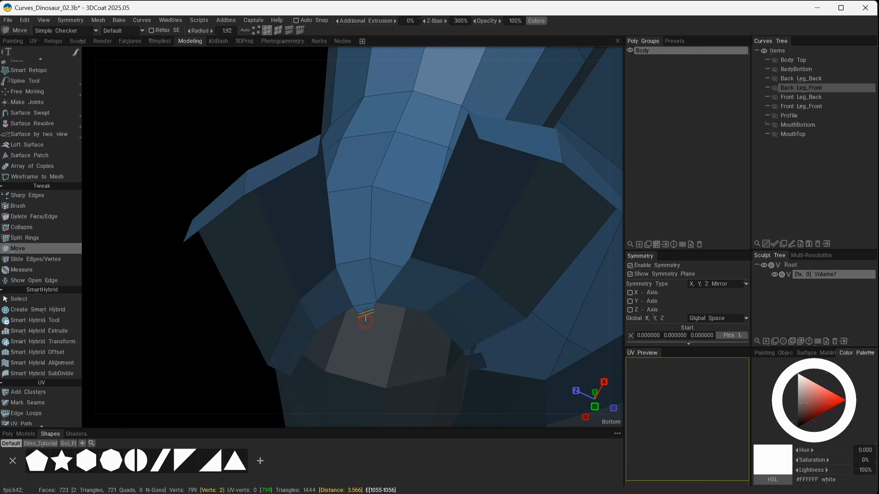
left_click_drag(364, 303, 471, 369, "alt")
right_click_drag(471, 369, 422, 233, "alt")
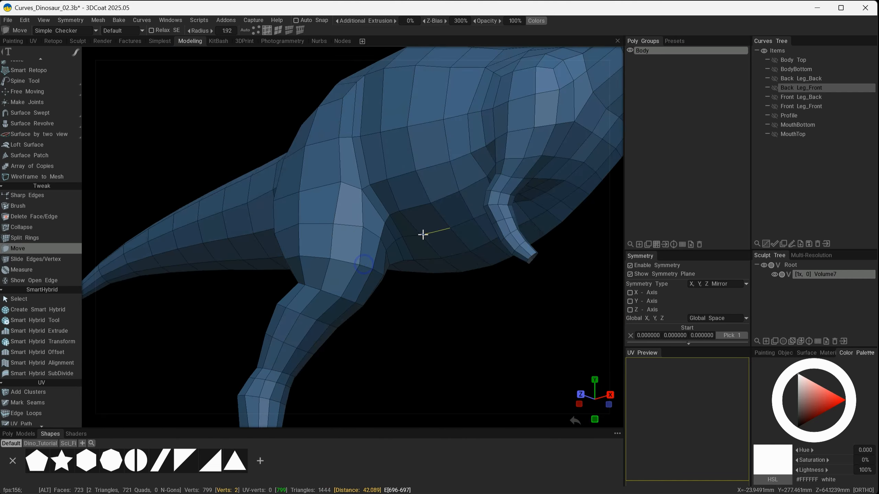
left_click_drag(422, 233, 297, 370, "alt")
middle_click_drag(297, 370, 281, 255, "alt")
right_click_drag(281, 256, 383, 324, "alt")
left_click_drag(382, 323, 364, 341, "alt")
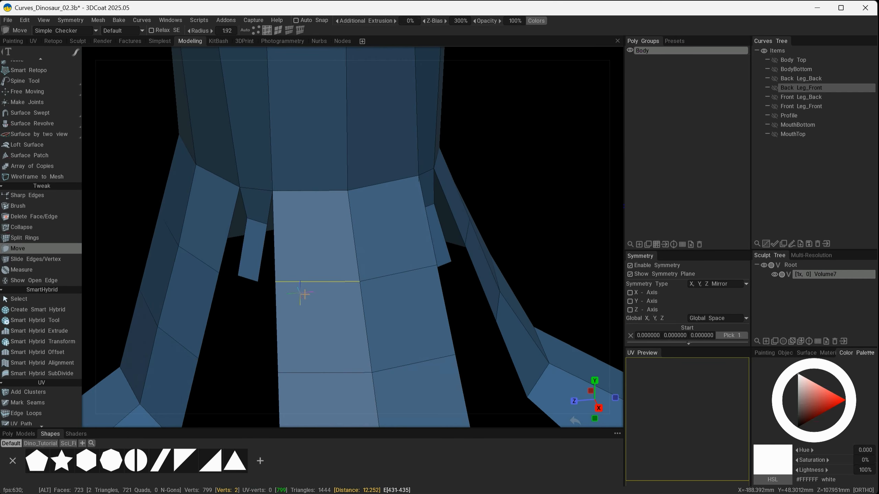
left_click_drag(308, 295, 331, 280, "alt")
middle_click_drag(345, 364, 418, 335, "alt")
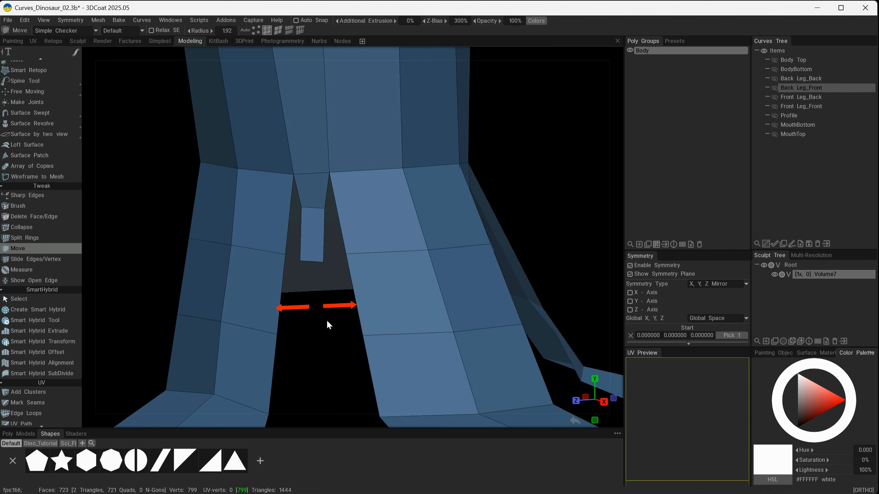
left_click_drag(495, 284, 377, 292, "alt")
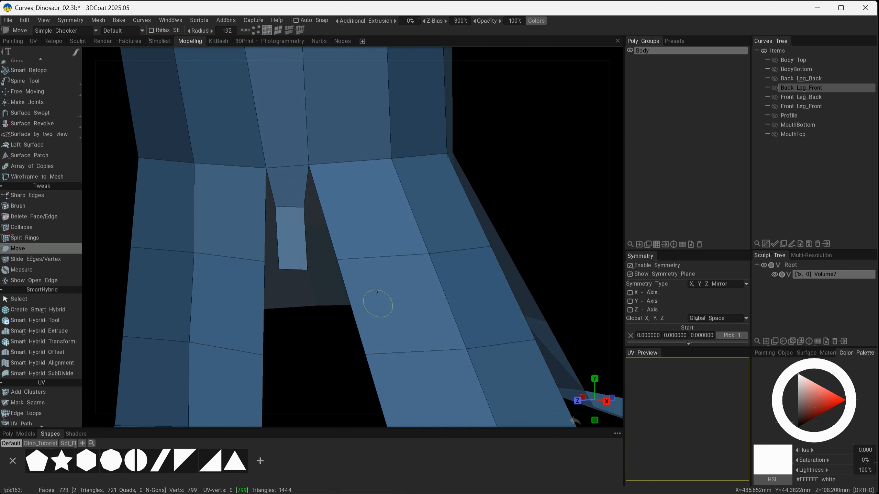
Select the strip's two bottom edges and extrude them further down alongside the toe.
left_click(270, 30)
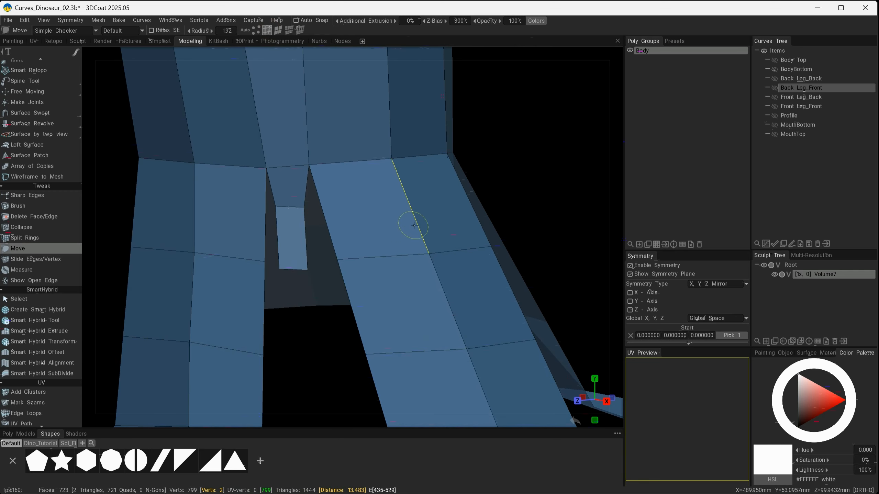
key("space")
left_click(315, 66)
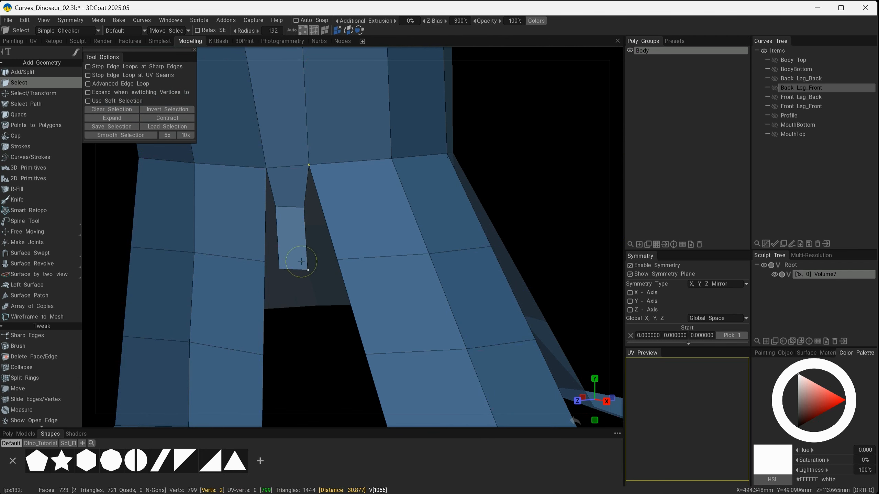
key("2")
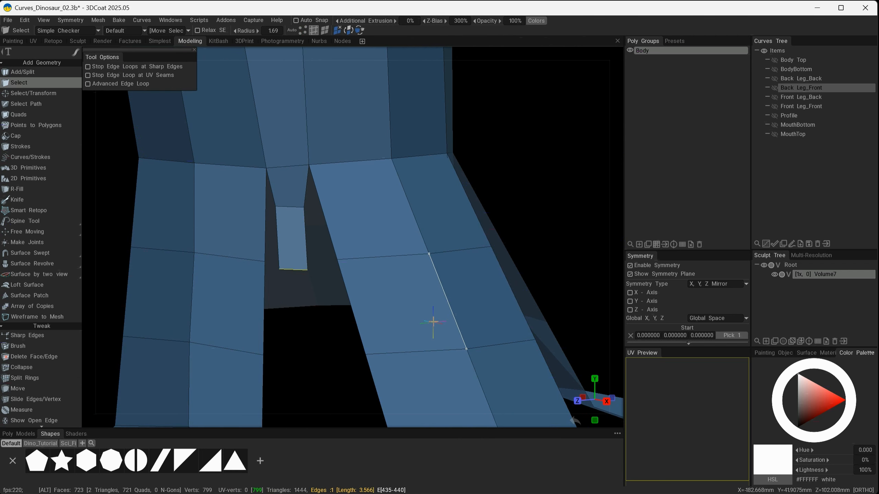
right_click_drag(444, 320, 416, 308, "alt")
left_click_drag(416, 307, 336, 306, "alt")
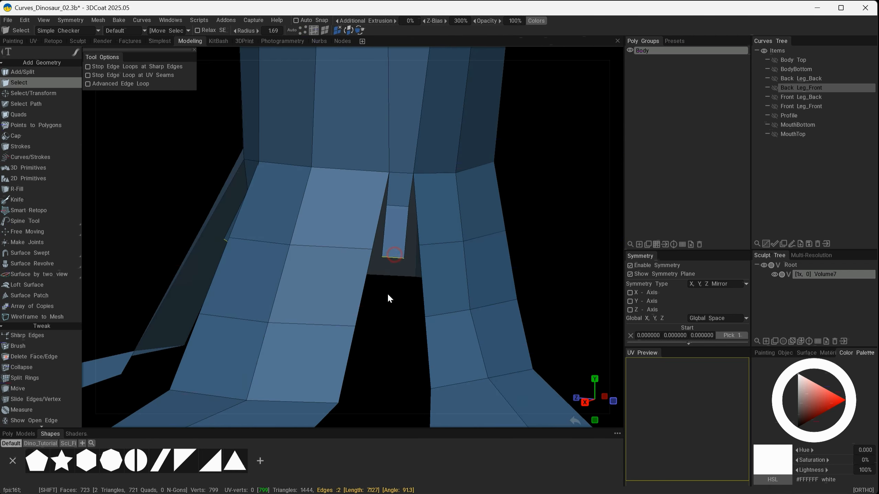
left_click_drag(388, 295, 426, 314, "shift")
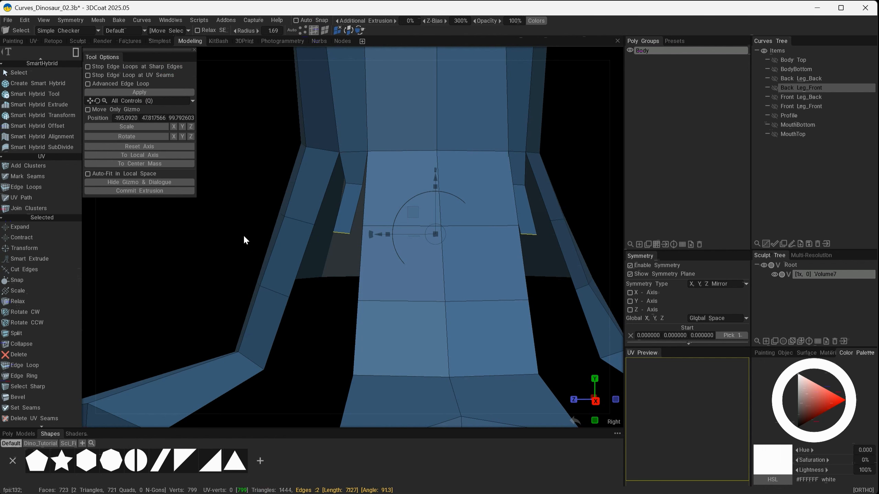
left_click(154, 191)
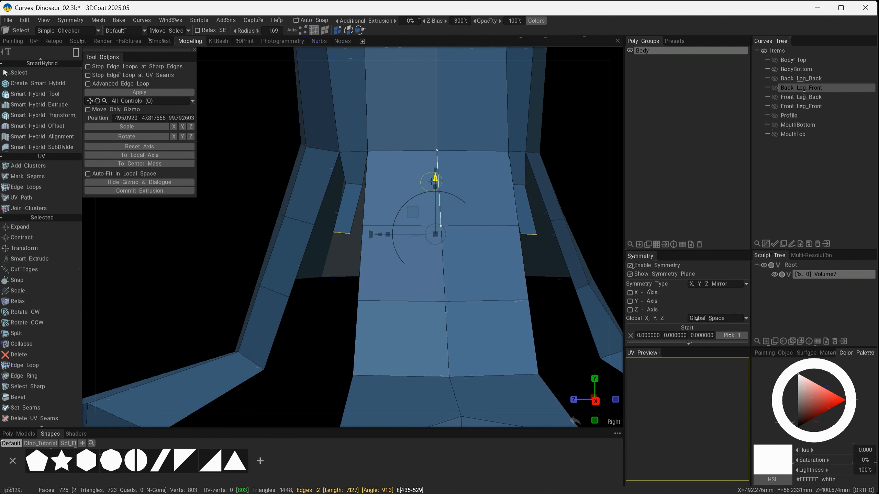
left_click_drag(433, 180, 398, 332, "alt")
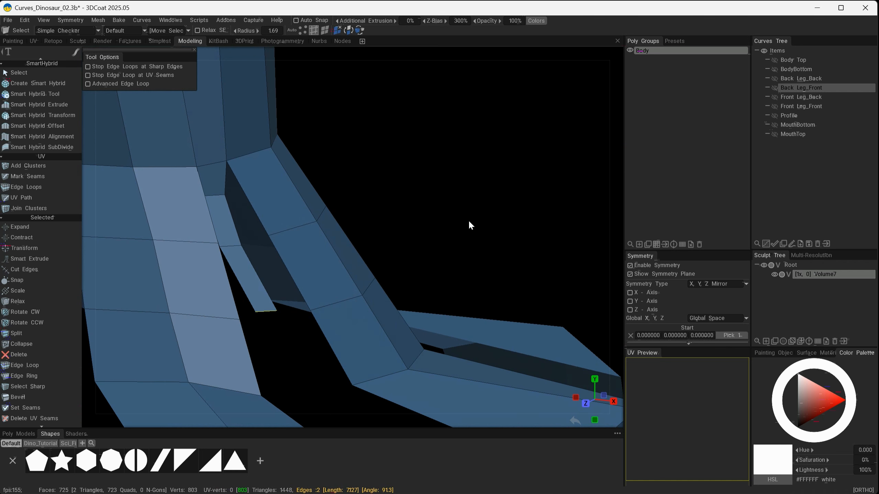
Move the extended strip's vertices to line them up with the neighbouring toe edges.
key("space")
left_click(400, 68)
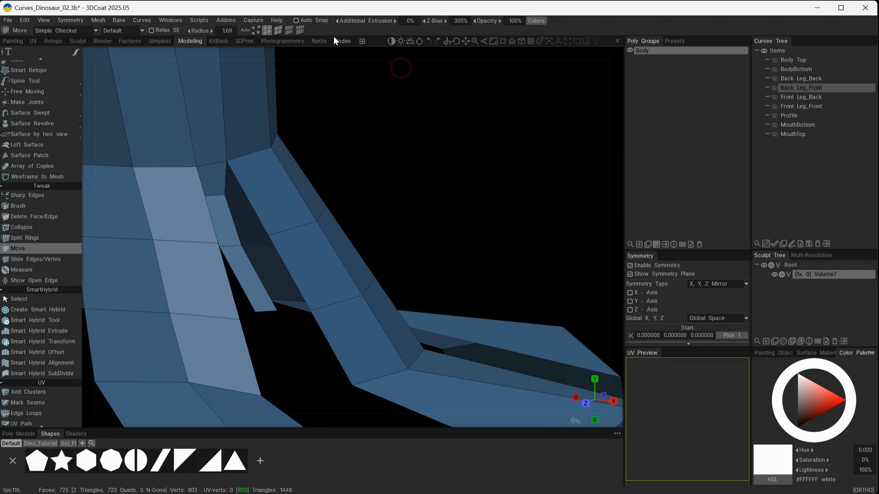
mouse_move(265, 311)
left_mouse_down()
mouse_move(267, 333)
mouse_move(294, 326)
left_mouse_up()
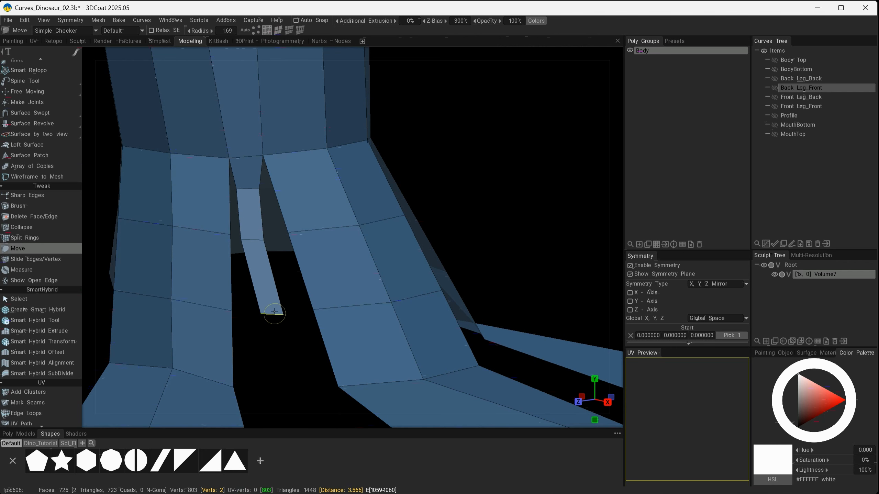
left_click_drag(254, 241, 387, 306, "alt")
left_click_drag(384, 307, 395, 308)
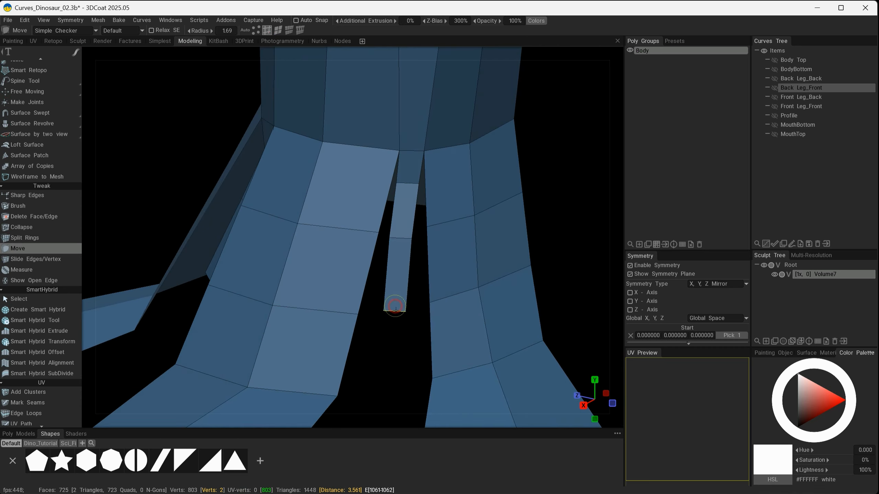
left_click_drag(399, 242, 402, 241)
left_click_drag(378, 297, 423, 296, "alt")
left_click_drag(390, 238, 394, 238)
mouse_move(450, 323)
left_mouse_down("alt")
mouse_move(481, 337)
mouse_move(436, 320)
left_mouse_up("alt")
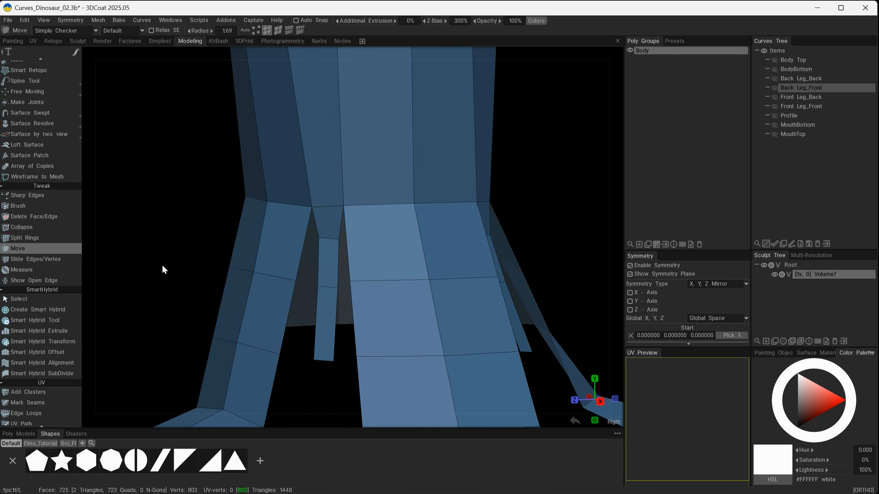
Switch to the Quads tool with the Parallel edge extrusion method and add quads filling the gap between the toes.
scroll(27, 227, "up", 3)
scroll(26, 228, "up", 1)
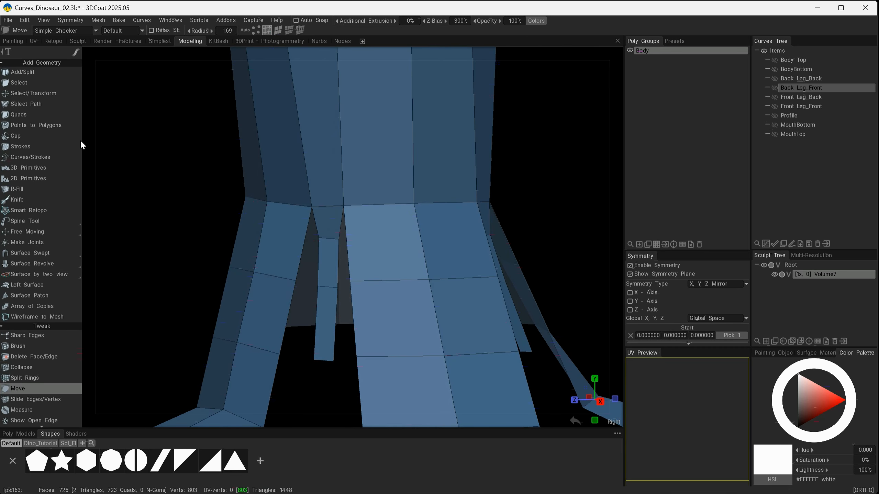
left_click(39, 115)
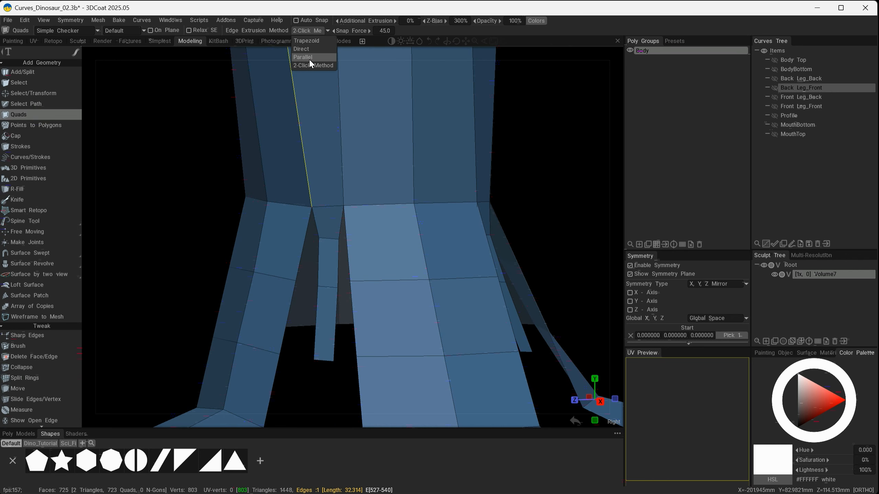
middle_click_drag(390, 275, 339, 258)
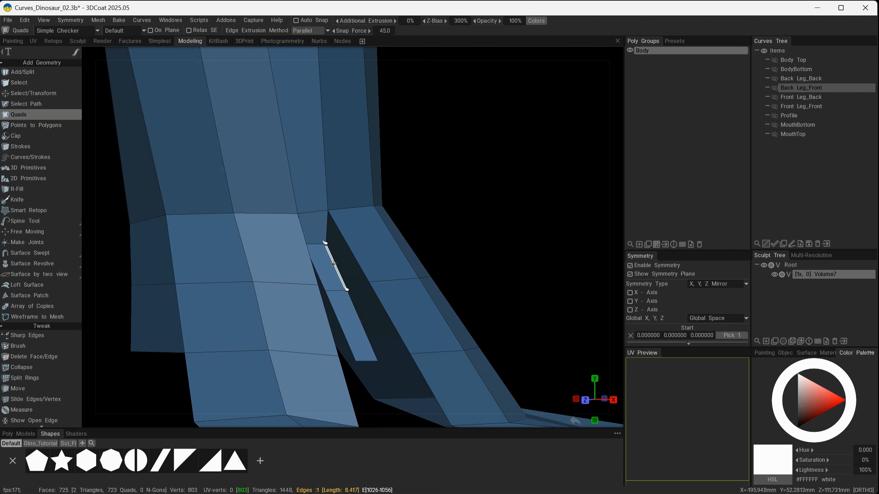
left_click(342, 254)
middle_click_drag(386, 275, 304, 264)
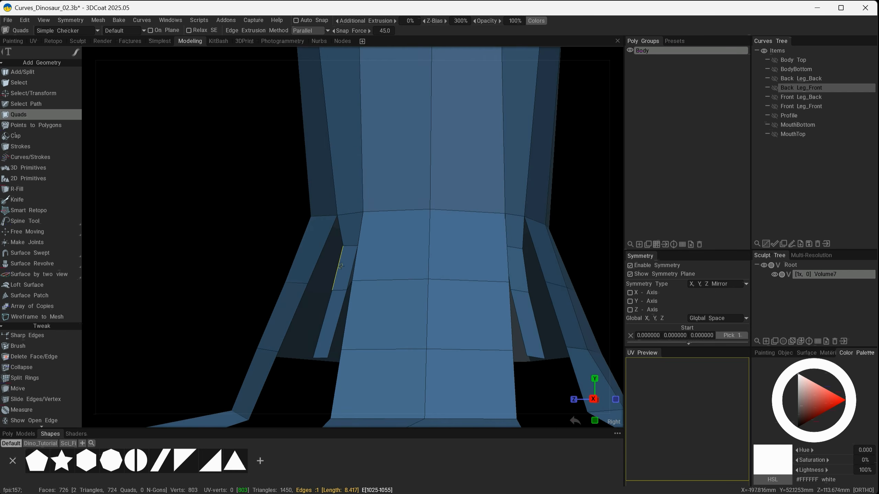
left_click(317, 253)
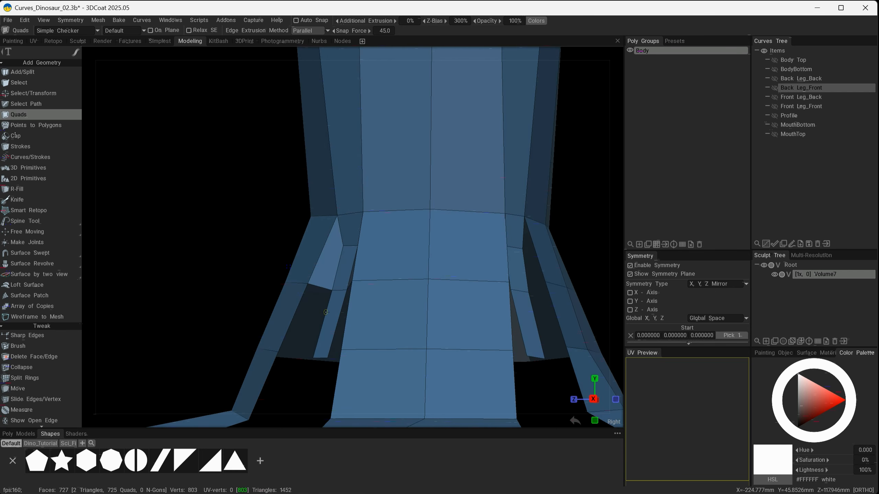
Add further quads along the inner sides of the toes to close the remaining gaps in the mesh.
left_click(327, 313)
mouse_move(327, 313)
middle_mouse_down()
mouse_move(369, 324)
mouse_move(342, 317)
middle_mouse_up()
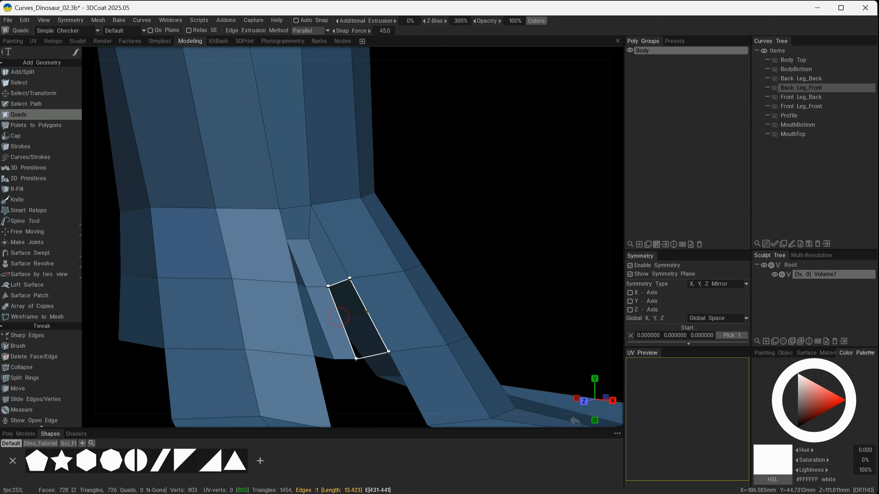
left_click(341, 317)
middle_click_drag(435, 295, 276, 262)
left_click(276, 262)
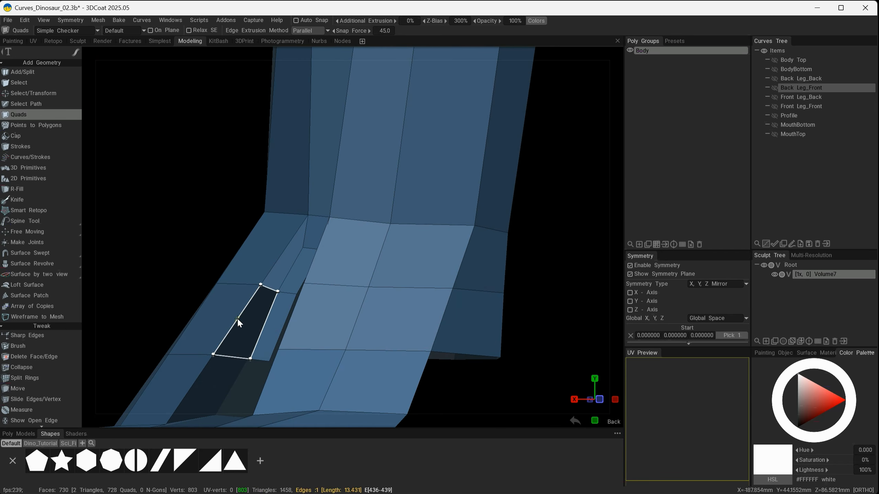
left_click(237, 317)
left_click_drag(237, 317, 360, 311, "alt")
left_click(273, 323)
left_click(274, 257)
right_click_drag(277, 259, 401, 289, "alt")
left_click_drag(401, 291, 485, 258, "alt")
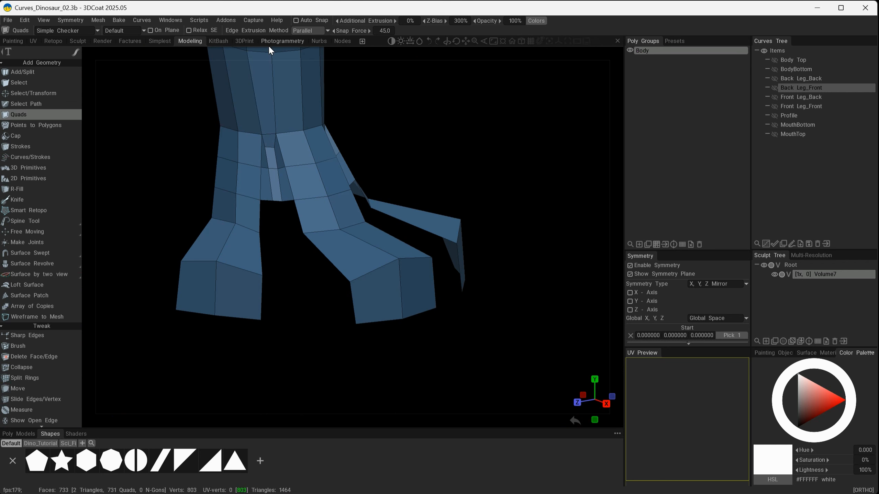
With the Select tool in face mode, select the two end faces at the tip of the toe.
key("space")
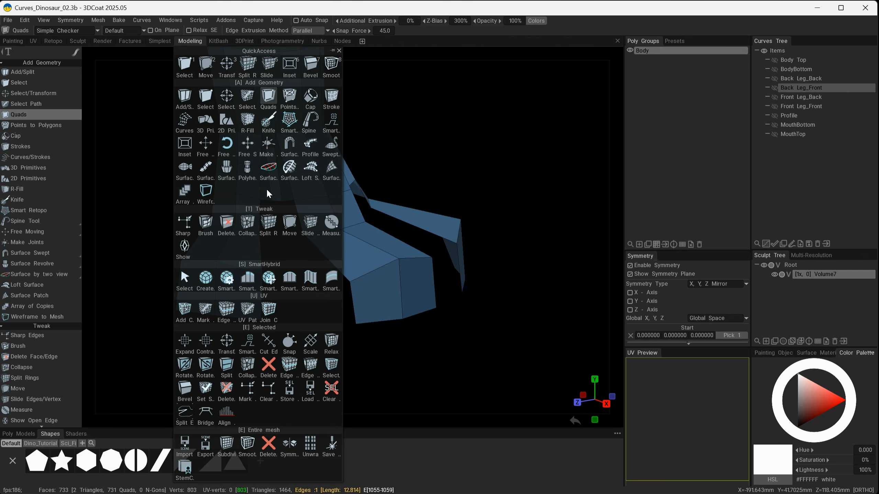
left_click(190, 64)
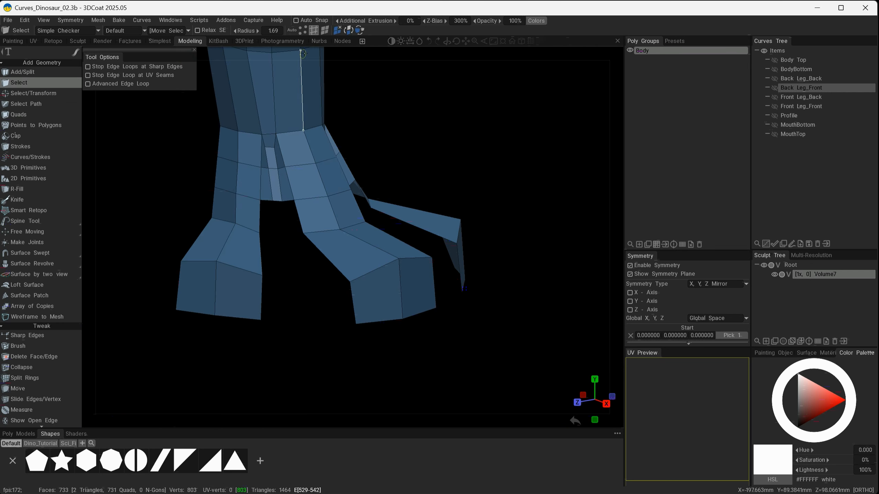
left_click(326, 34)
left_click(200, 298)
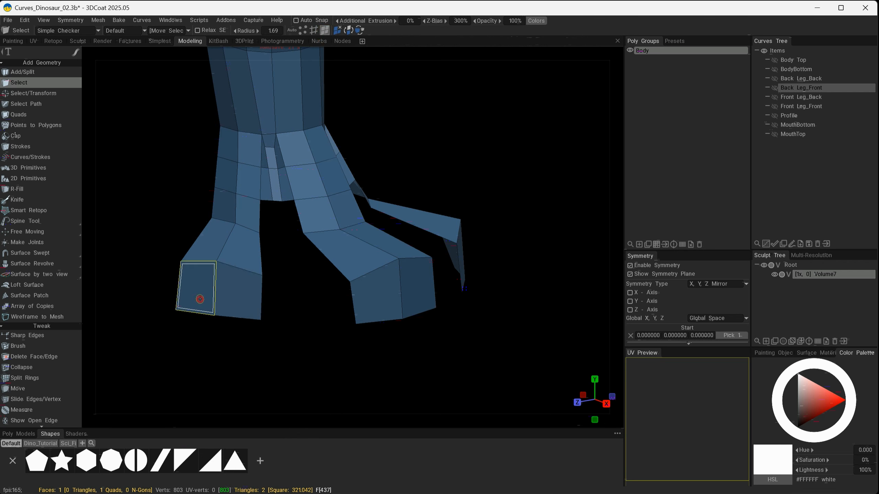
left_click(239, 297)
left_click_drag(350, 334, 342, 339, "alt")
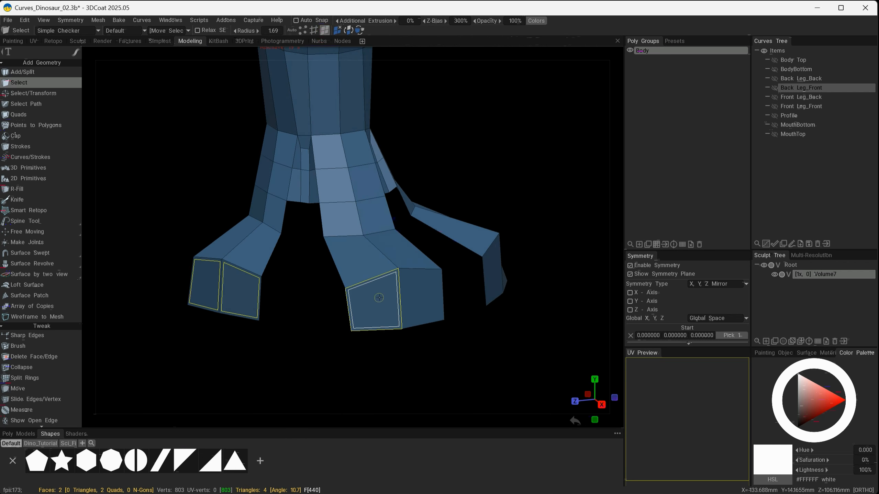
left_click_drag(432, 296, 393, 297, "alt")
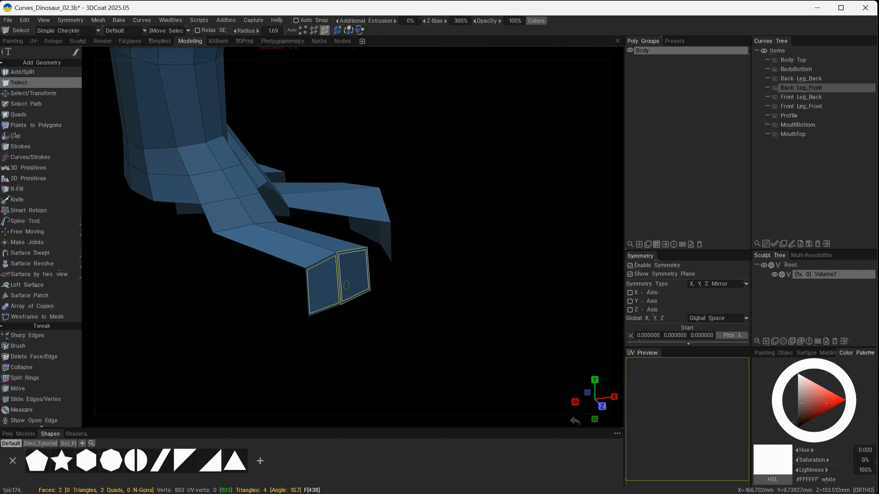
left_click_drag(388, 313, 384, 346, "alt")
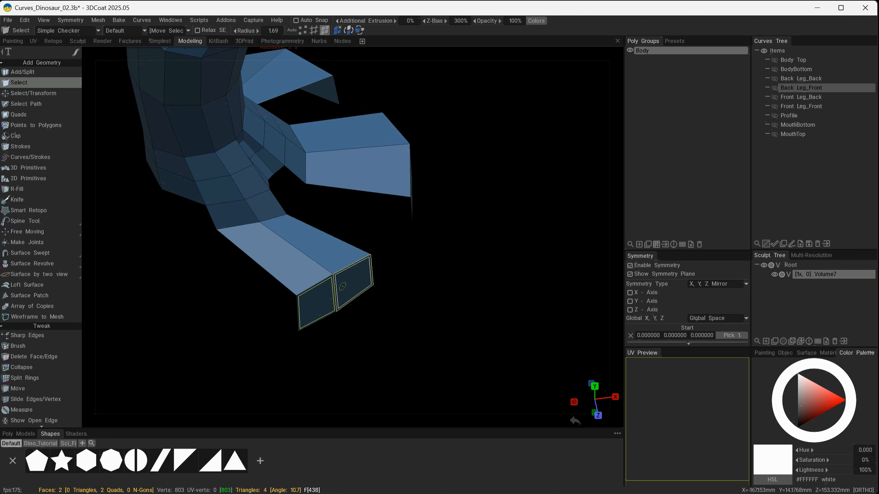
Extrude the selected toe-tip faces outward with the Transform tool aligned to the local axis.
key("space")
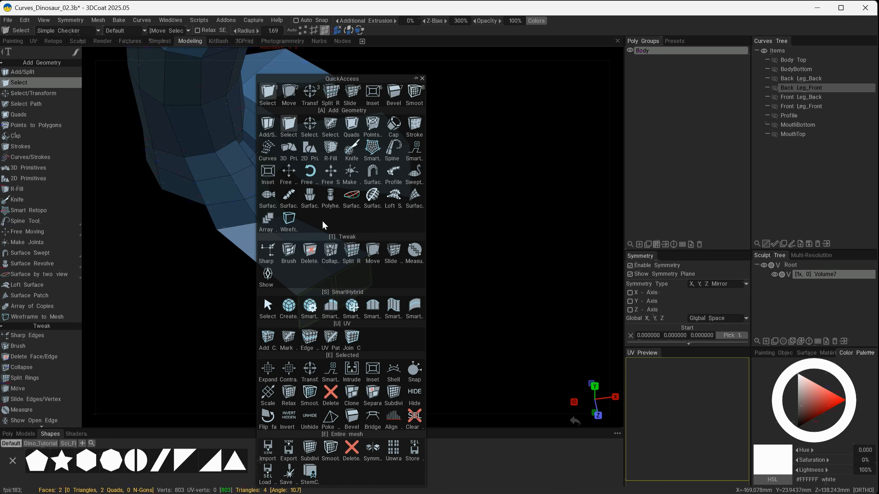
left_click(310, 94)
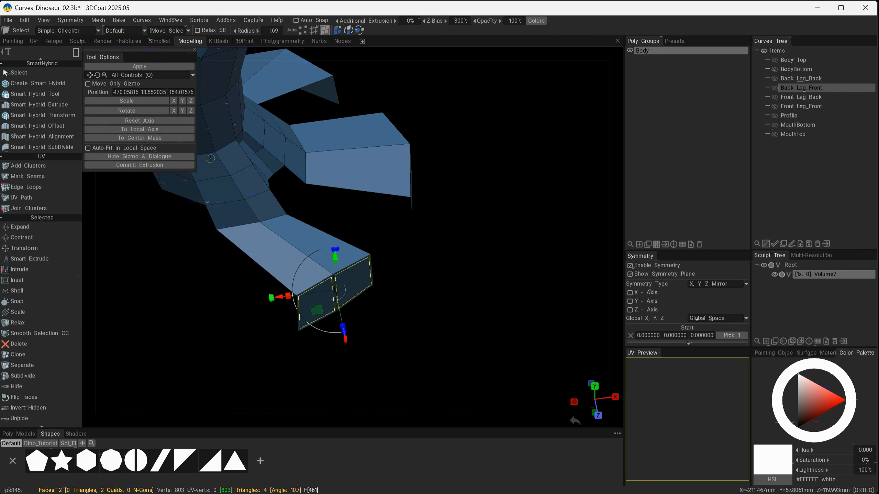
left_click(149, 131)
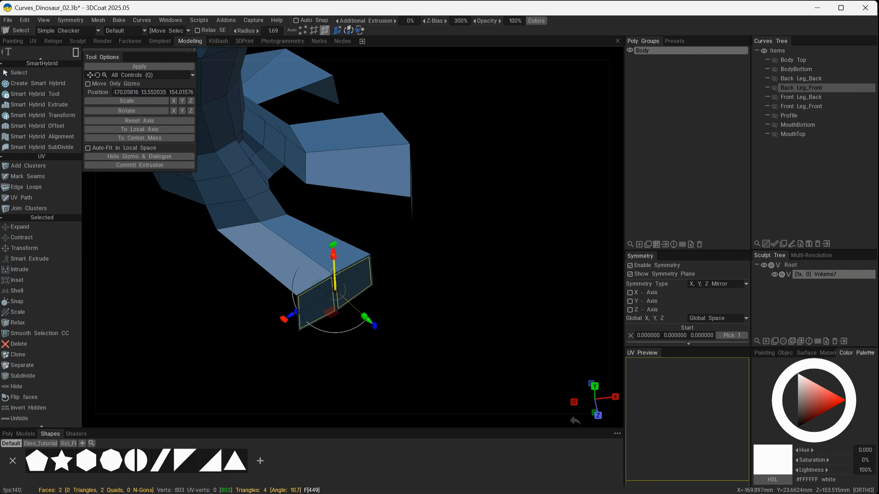
left_click(139, 166)
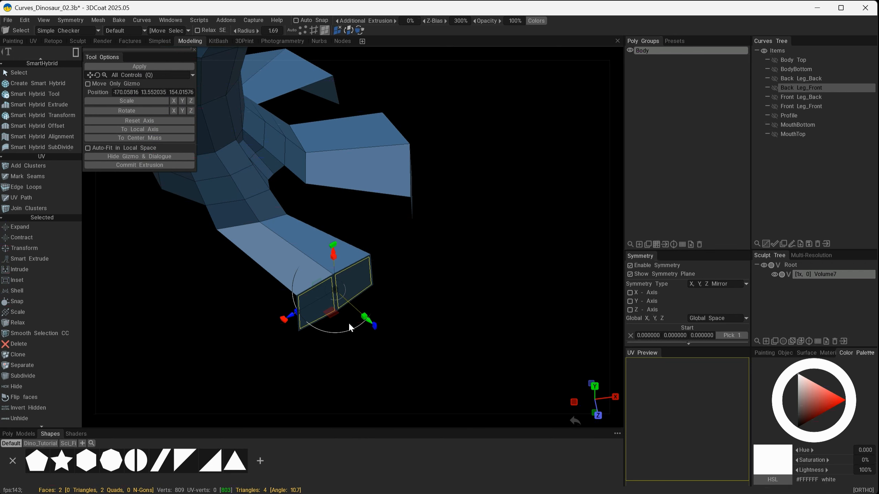
left_click_drag(370, 321, 408, 350)
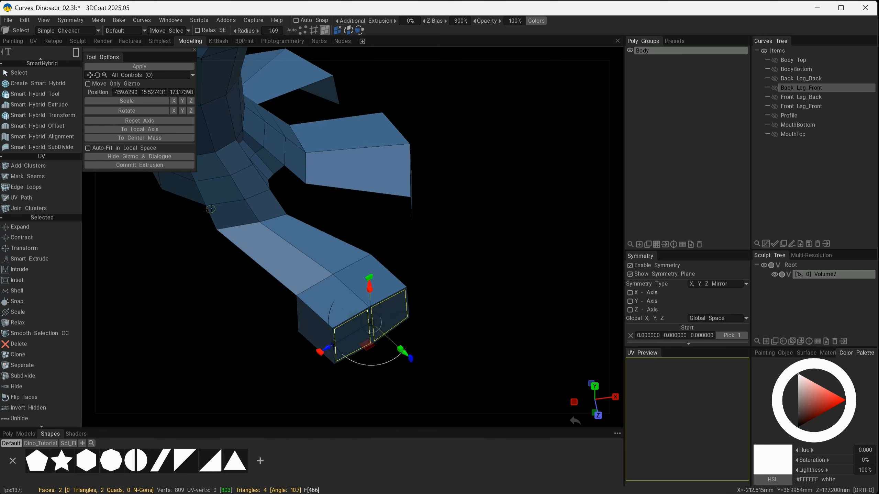
key("Return")
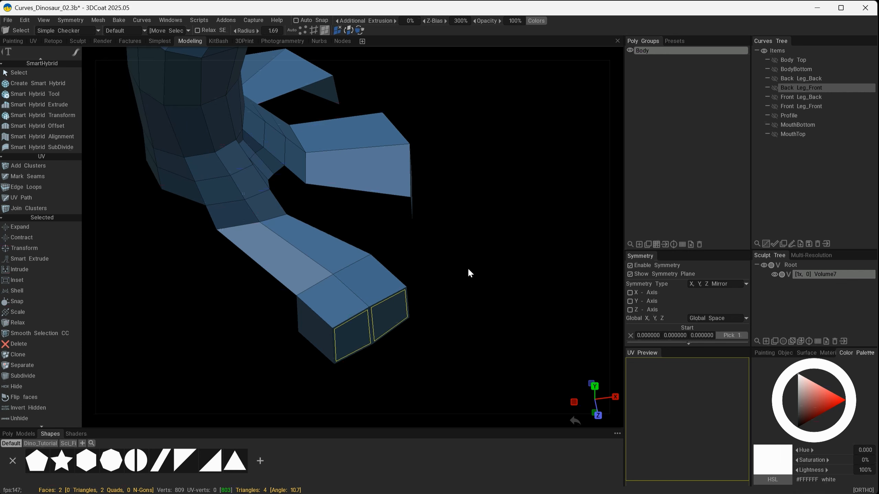
Extrude the toe-tip faces outward once more with Transform in local axis to lengthen the toe.
key("ctrl+d")
left_click_drag(437, 259, 386, 260, "alt")
middle_click_drag(471, 269, 346, 250, "alt")
left_click_drag(385, 263, 422, 249)
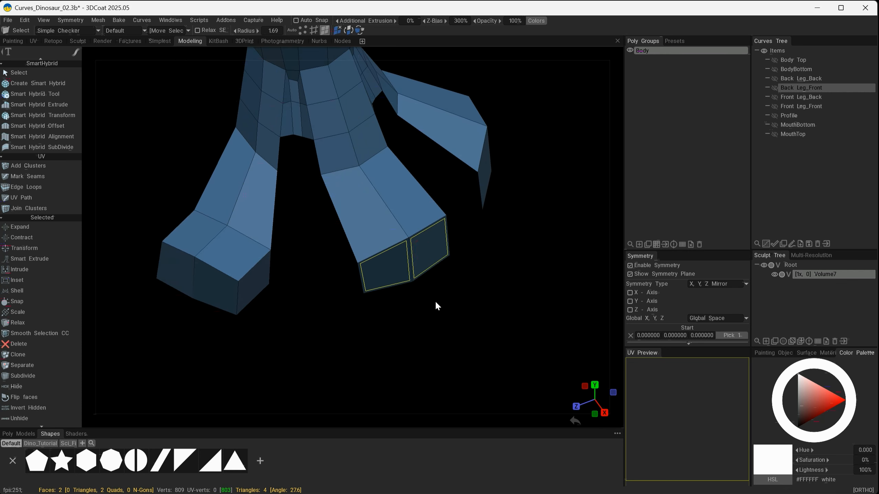
key("space")
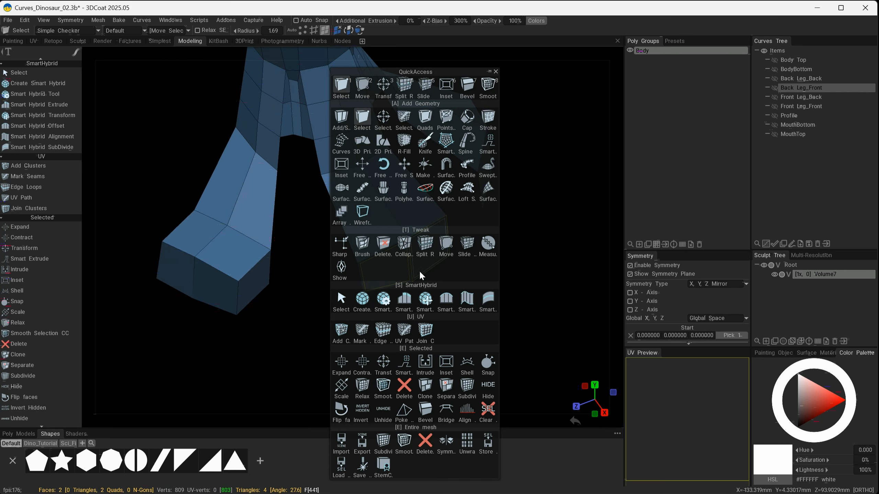
left_click(383, 87)
left_click(147, 132)
left_click(156, 165)
left_click_drag(433, 288, 485, 332)
left_click_drag(518, 317, 431, 317, "alt")
key("Escape")
left_click_drag(430, 271, 471, 261)
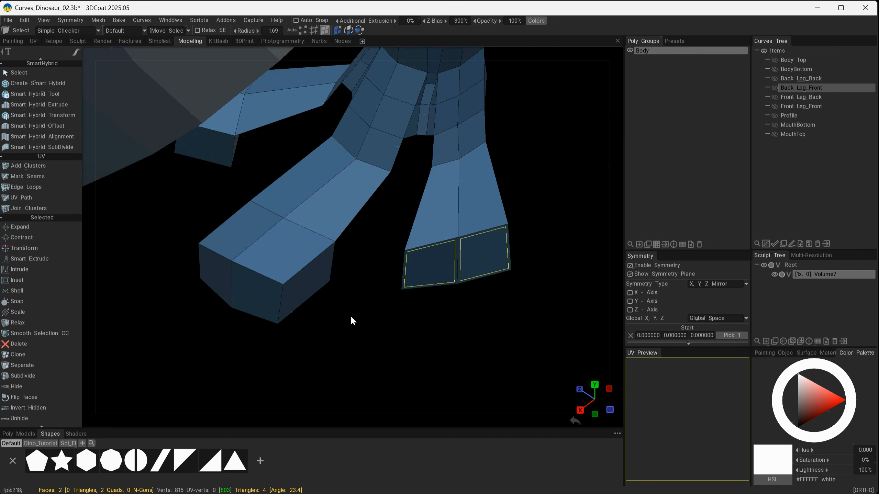
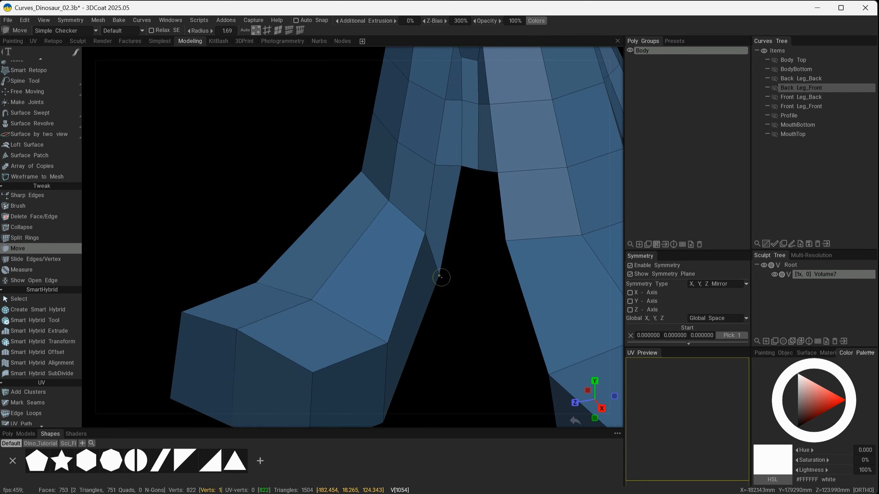
With the Move tool, reposition vertices around the gap between the toes to tidy their shape.
left_click_drag(464, 285, 491, 269)
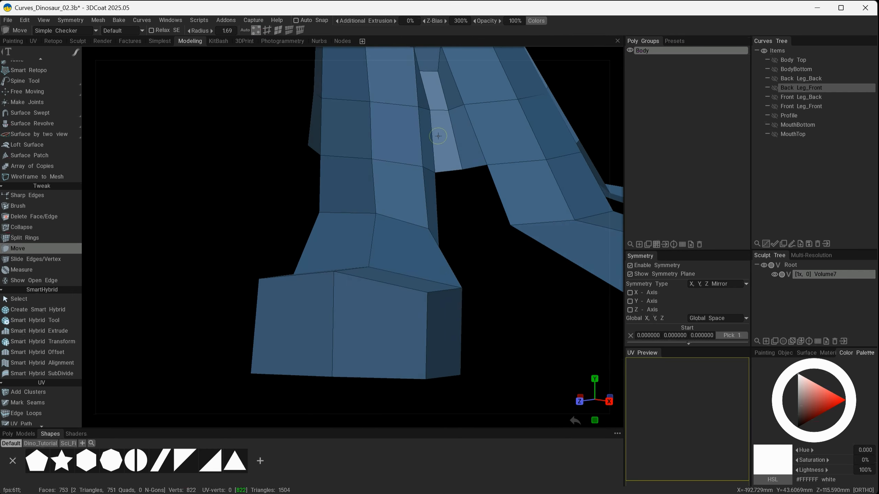
left_click_drag(433, 110, 417, 286, "alt")
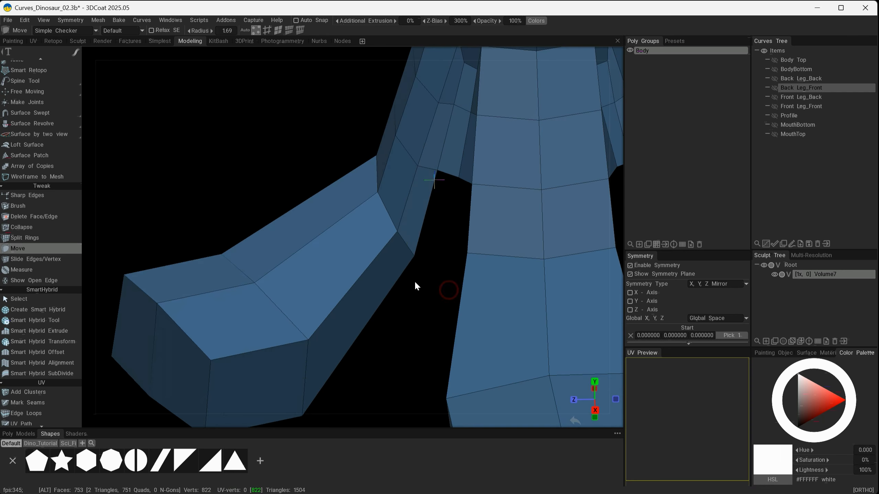
left_click_drag(409, 254, 420, 255)
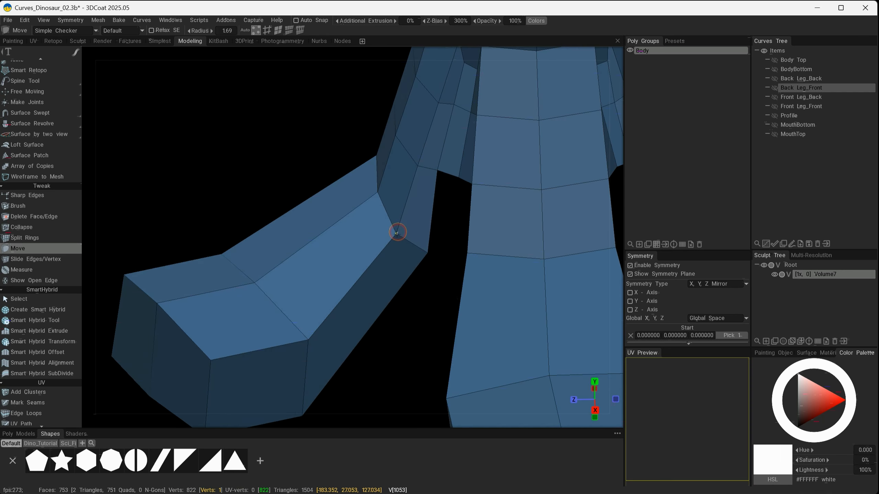
left_click_drag(308, 340, 356, 286, "alt")
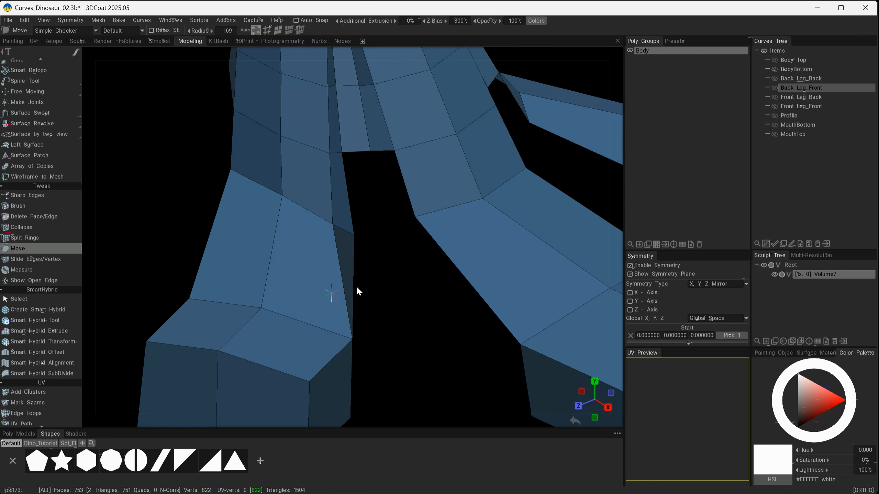
left_click_drag(283, 207, 331, 266, "alt")
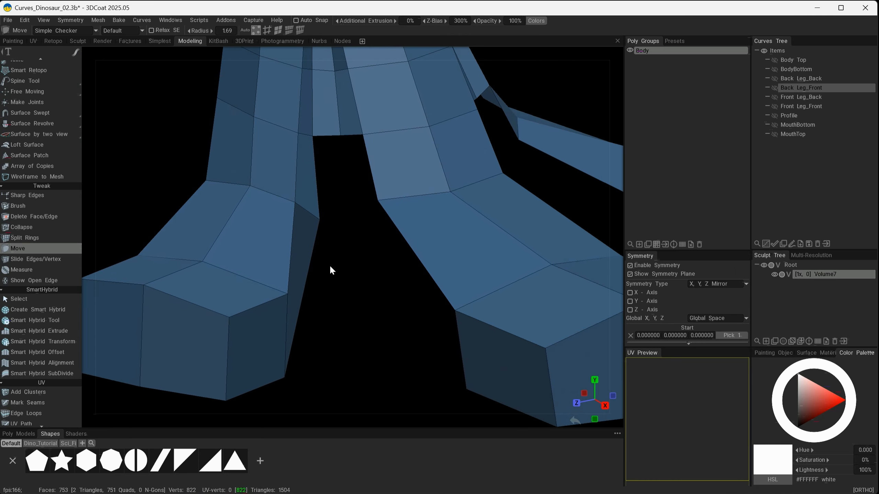
left_click_drag(319, 219, 299, 174)
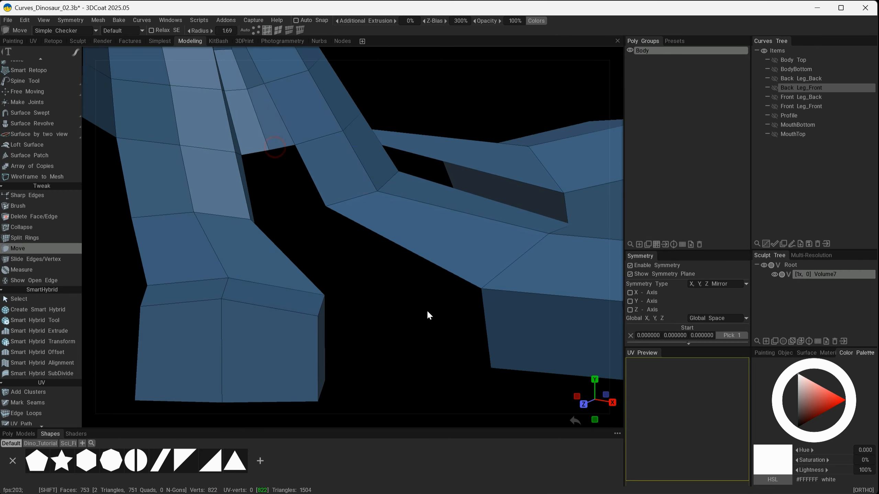
Switch to the Select tool in edge mode and bridge two pairs of facing open edges between the toes.
key("space")
left_click(328, 65)
left_click(292, 30)
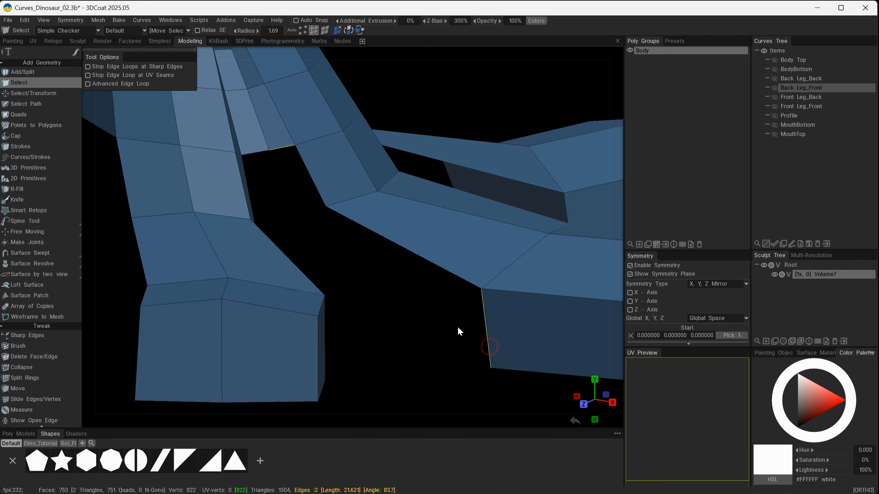
left_click_drag(493, 332, 482, 315, "alt")
right_click(482, 315)
left_click(516, 376)
left_click(139, 92)
left_click_drag(432, 249, 409, 239, "alt")
left_click(475, 147)
right_click(467, 349)
left_click(495, 288)
left_click(139, 93)
Bridge two more pairs of facing open edges to close the gaps along the inner side of the toe.
left_click(374, 112)
left_click(523, 310)
right_click(523, 311)
left_click(549, 367)
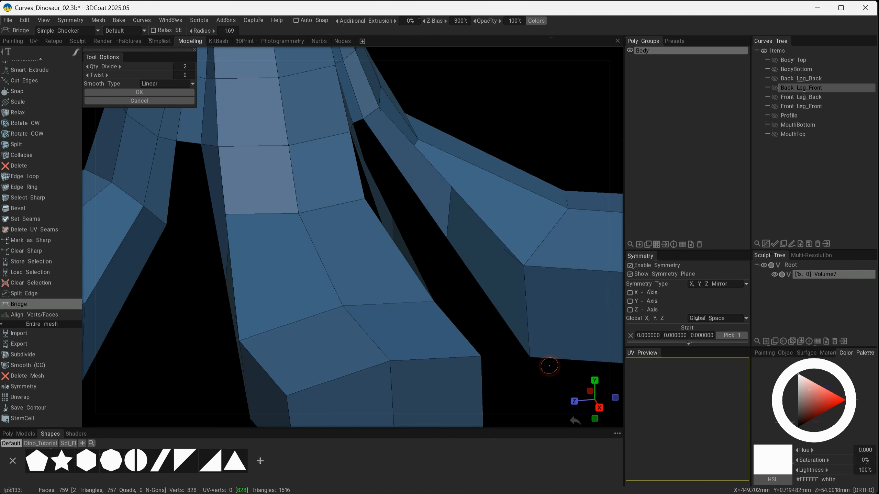
left_click_drag(540, 242, 364, 267, "alt")
left_click(140, 93)
left_click(370, 291)
left_click(522, 196)
right_click(540, 204)
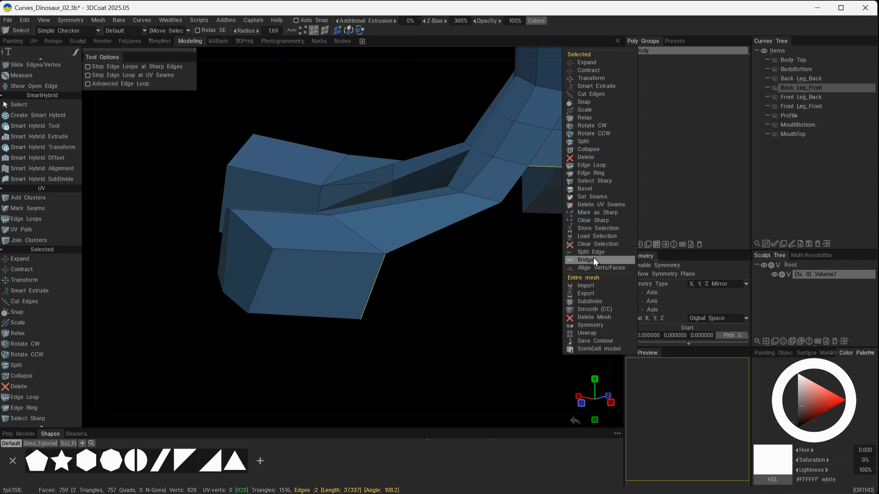
left_click(595, 261)
left_click(138, 93)
Bridge the last pair of open edges where the toe meets the foot.
left_click_drag(550, 287, 332, 311, "alt")
left_click(436, 293)
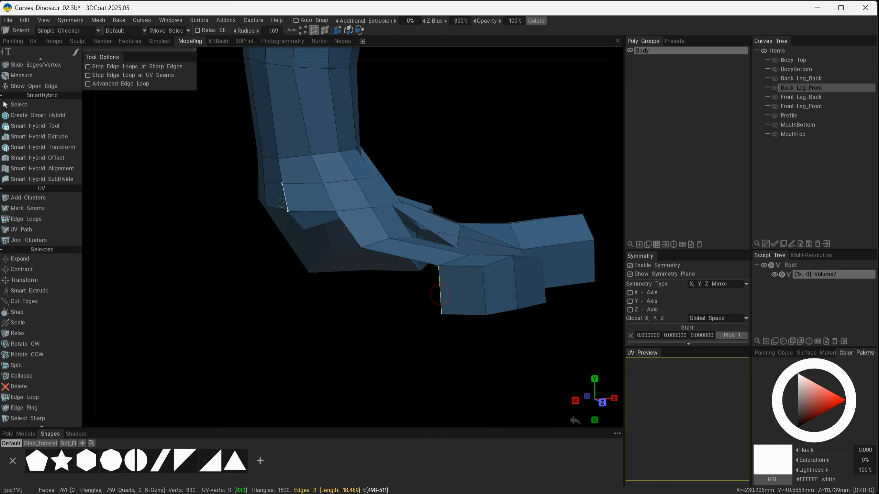
left_click(290, 193)
right_click(299, 211)
left_click(333, 270)
left_click(139, 93)
Switch to the Move tool and pull vertices where the toes join the foot to smooth the transition.
left_click_drag(374, 280, 180, 301, "alt")
left_click_drag(486, 338, 402, 363, "alt")
left_click(402, 247)
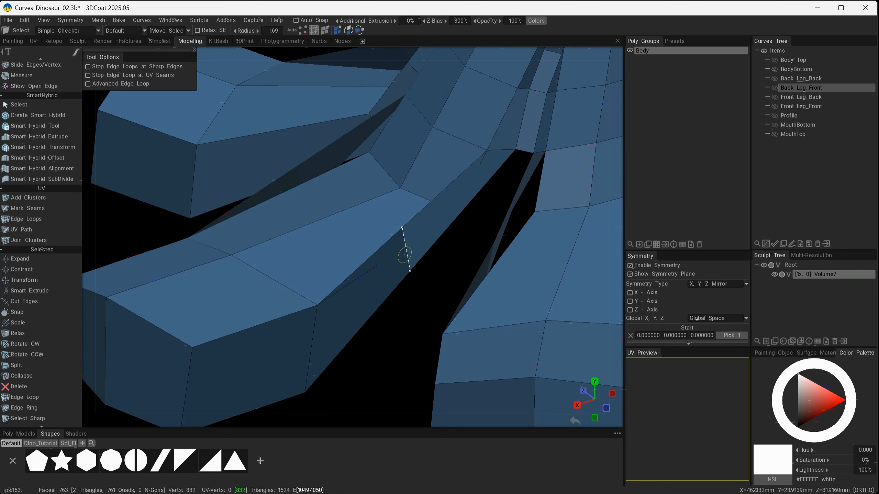
key("2")
left_click_drag(436, 276, 411, 274, "alt")
key("space")
left_click(358, 68)
left_click_drag(430, 258, 505, 182)
mouse_move(476, 230)
left_mouse_down()
mouse_move(466, 249)
mouse_move(471, 304)
mouse_move(526, 243)
mouse_move(488, 313)
mouse_move(477, 285)
mouse_move(597, 349)
mouse_move(284, 354)
mouse_move(257, 371)
mouse_move(410, 322)
mouse_move(308, 313)
mouse_move(314, 254)
mouse_move(453, 300)
mouse_move(258, 97)
left_mouse_up()
left_click(258, 30)
right_click_drag(325, 273, 387, 240, "alt")
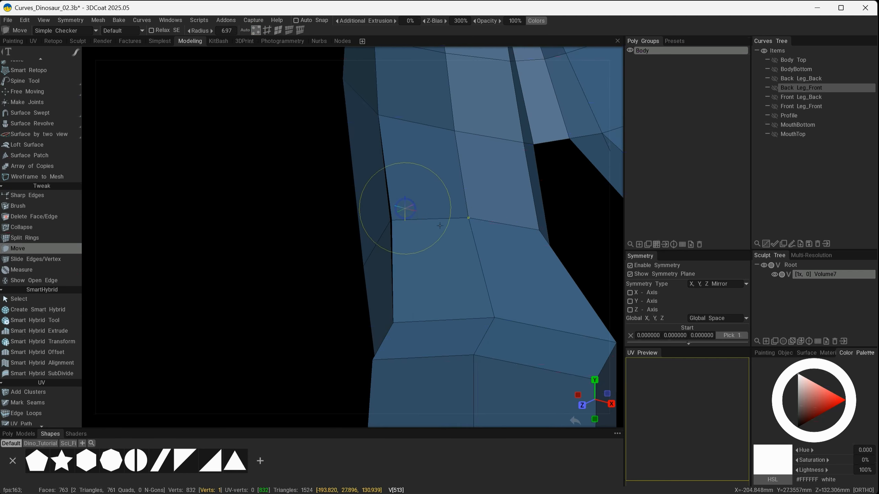
mouse_move(423, 228)
left_mouse_down("alt")
mouse_move(386, 224)
mouse_move(391, 246)
mouse_move(401, 233)
left_mouse_up("alt")
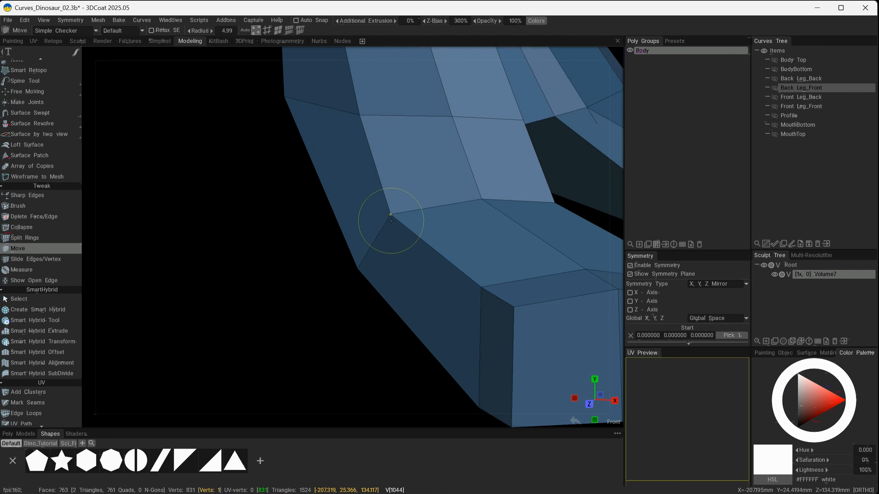
mouse_move(358, 269)
left_mouse_down()
mouse_move(451, 260)
mouse_move(324, 317)
mouse_move(471, 304)
mouse_move(269, 294)
mouse_move(377, 320)
left_mouse_up()
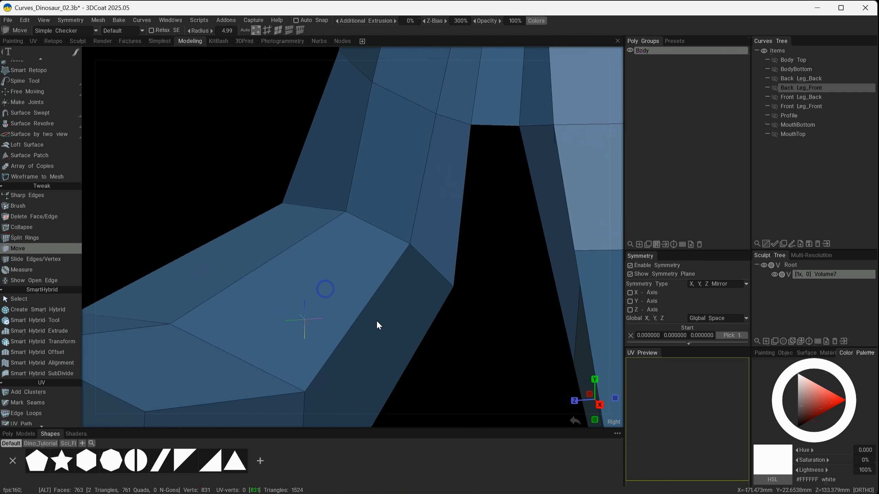
Drag vertices between the inner toes onto each other to weld them and straighten the joined edges.
mouse_move(422, 293)
left_mouse_down("alt")
mouse_move(464, 299)
mouse_move(441, 278)
mouse_move(498, 294)
mouse_move(187, 295)
mouse_move(154, 206)
mouse_move(196, 231)
mouse_move(231, 320)
mouse_move(276, 291)
left_mouse_up("alt")
mouse_move(402, 286)
left_mouse_down("alt")
mouse_move(446, 289)
mouse_move(466, 274)
mouse_move(496, 306)
mouse_move(311, 297)
mouse_move(343, 281)
mouse_move(524, 308)
mouse_move(367, 328)
mouse_move(390, 328)
mouse_move(391, 297)
mouse_move(353, 330)
mouse_move(392, 317)
mouse_move(355, 313)
mouse_move(334, 214)
left_mouse_up("alt")
left_click_drag(274, 288, 387, 311, "alt")
left_click_drag(444, 287, 372, 198, "alt")
left_click_drag(399, 273, 366, 265, "alt")
right_click_drag(366, 265, 407, 302, "alt")
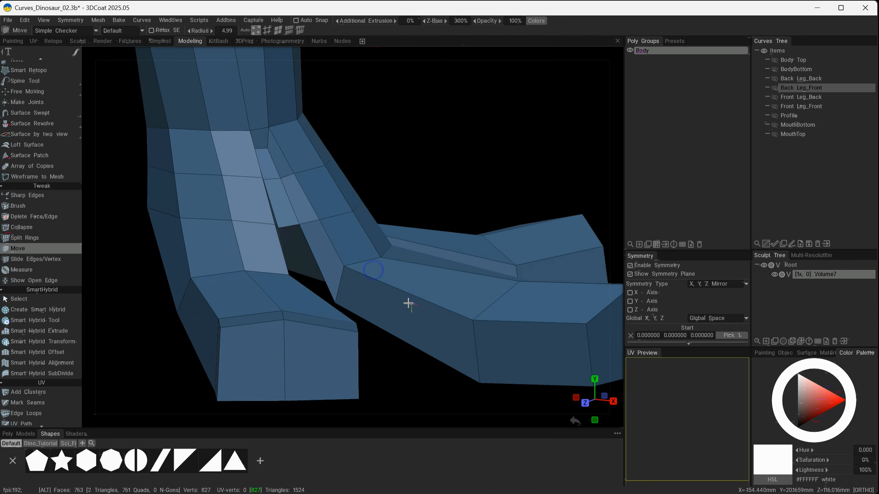
left_click_drag(406, 301, 382, 286, "alt")
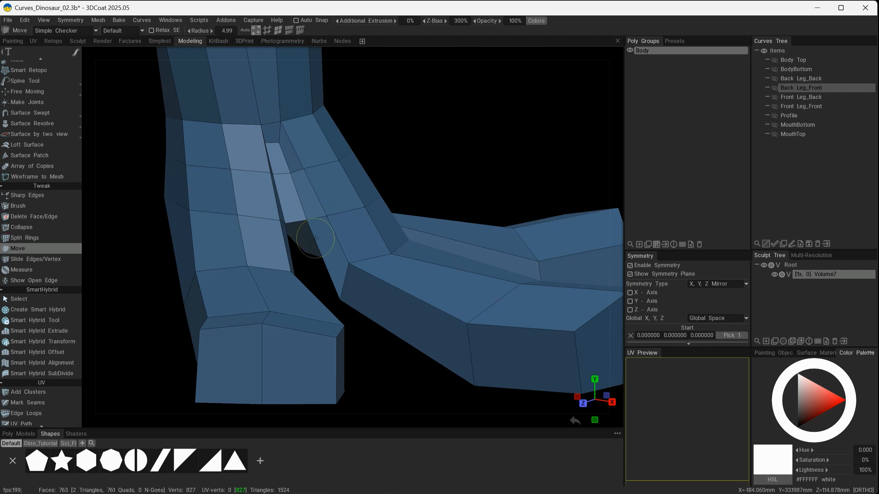
left_click_drag(280, 170, 398, 271, "alt")
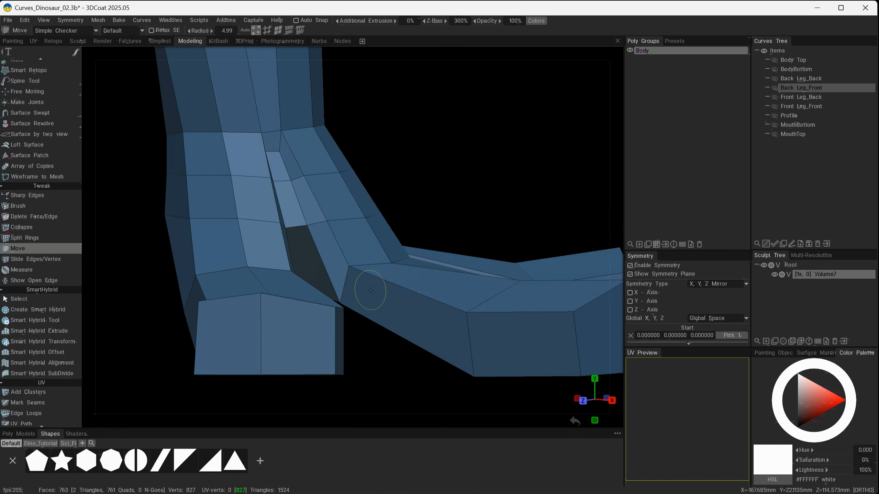
left_click_drag(412, 339, 429, 315, "alt")
left_click_drag(406, 272, 404, 256)
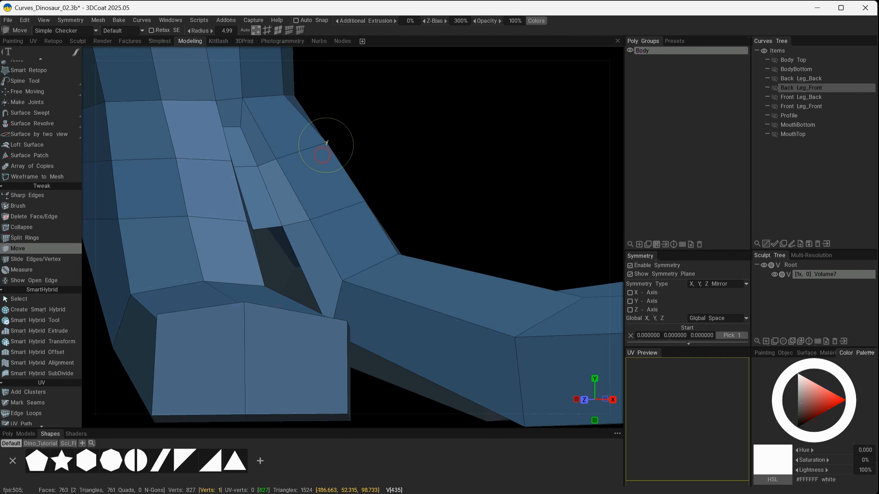
Move vertices on the top and sides of the toes to even out their silhouette.
left_click_drag(284, 105, 350, 211, "alt")
left_click_drag(335, 147, 418, 240, "alt")
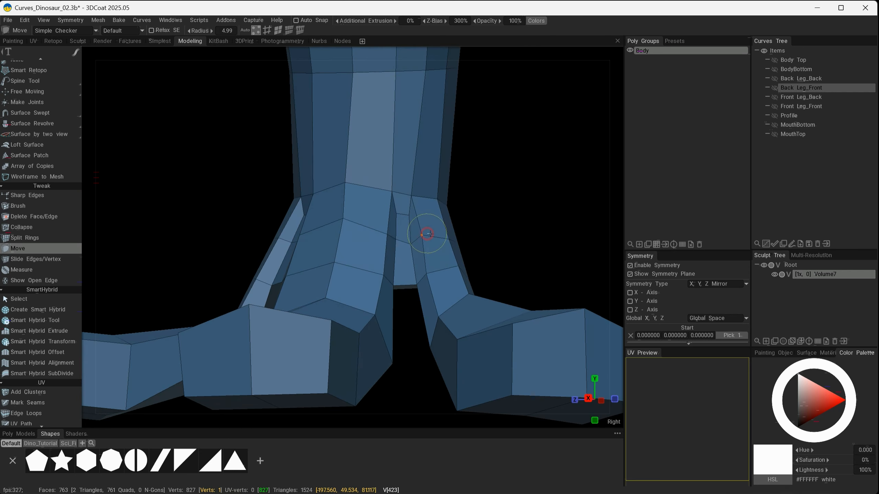
left_click_drag(462, 320, 344, 190, "alt")
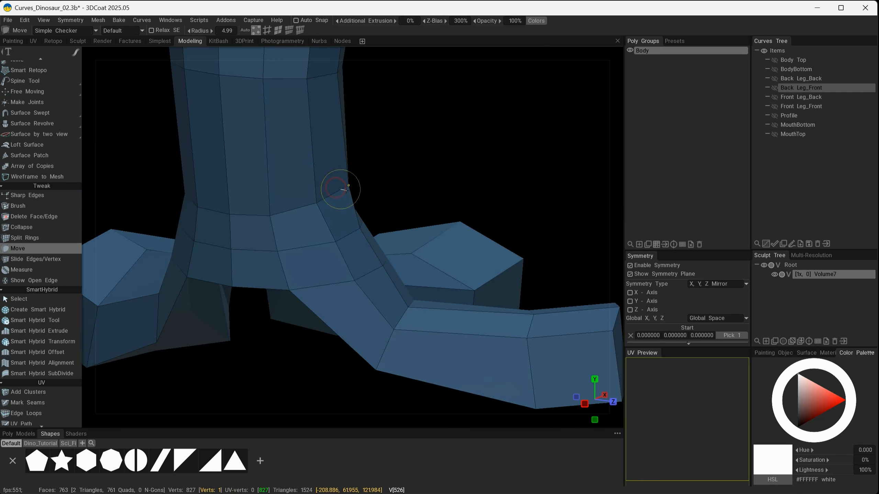
left_click_drag(391, 264, 469, 248, "alt")
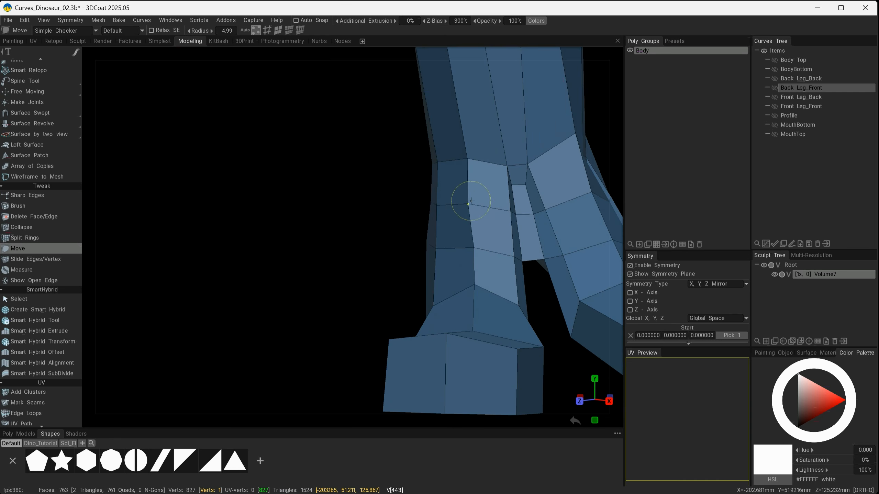
left_click_drag(471, 201, 431, 343, "alt")
left_click_drag(501, 360, 355, 326, "alt")
left_click_drag(330, 216, 428, 388, "alt")
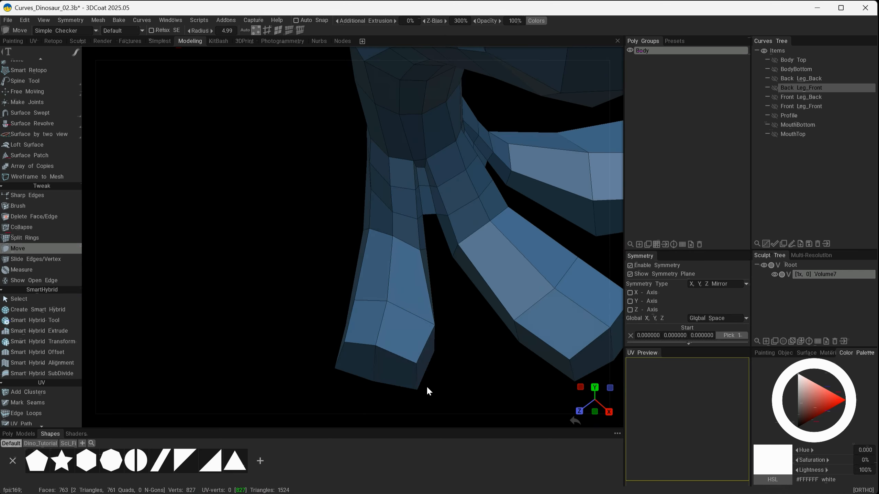
left_click_drag(347, 377, 389, 283, "alt")
mouse_move(425, 331)
left_mouse_down("alt")
mouse_move(457, 323)
mouse_move(516, 245)
mouse_move(411, 325)
mouse_move(390, 313)
mouse_move(433, 260)
mouse_move(380, 287)
mouse_move(444, 235)
left_mouse_up("alt")
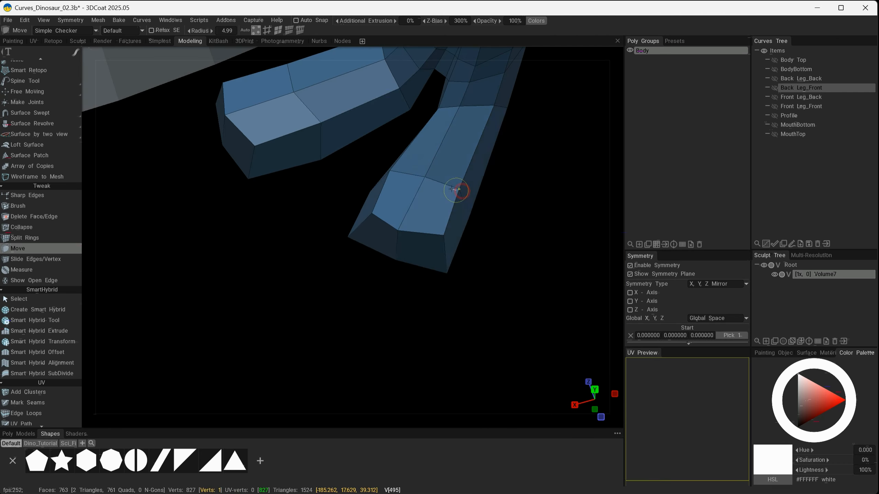
Tweak vertices on the underside and outer toe to refine the foot's shape.
left_click_drag(456, 191, 451, 190)
scroll(345, 173, "down", 3)
left_click_drag(345, 172, 391, 263, "alt")
left_click_drag(361, 213, 393, 233)
mouse_move(426, 249)
left_mouse_down()
mouse_move(412, 260)
mouse_move(324, 244)
mouse_move(304, 205)
mouse_move(226, 202)
left_mouse_up()
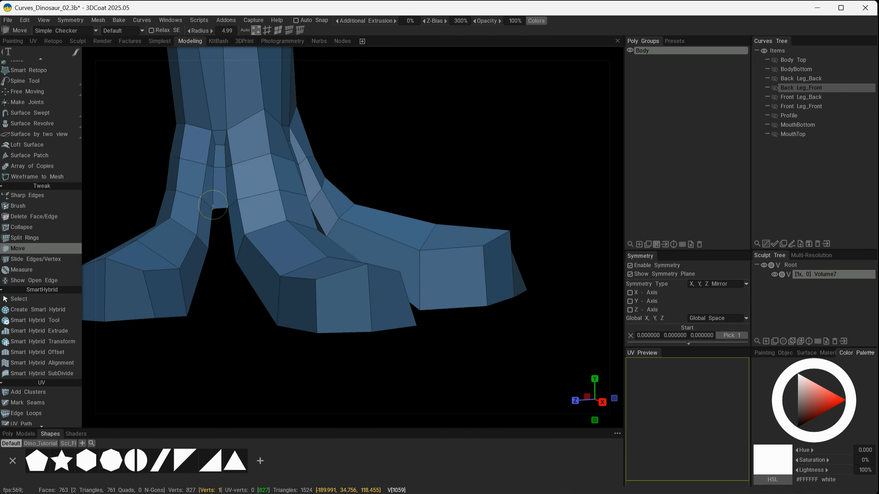
left_click_drag(196, 236, 180, 245, "alt")
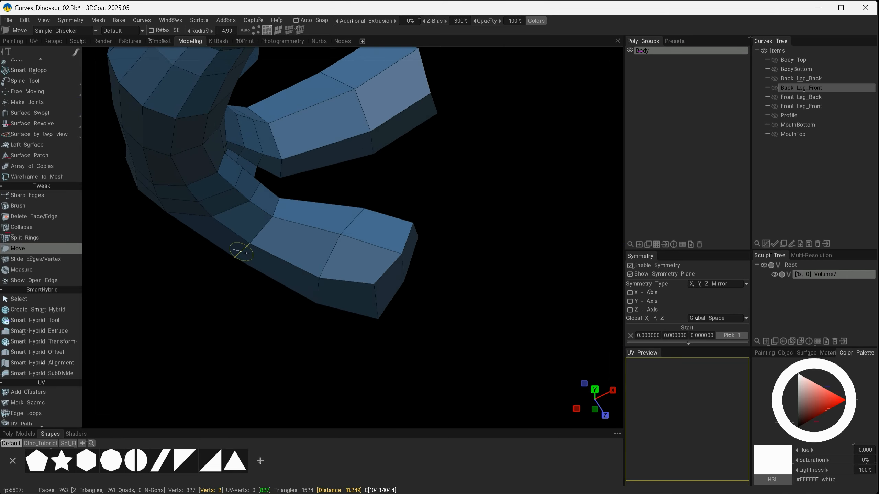
left_click_drag(246, 254, 394, 247, "alt")
scroll(384, 270, "down", 2)
left_click_drag(502, 269, 338, 173, "alt")
Reposition vertices at the back and underside of the foot with the Move tool.
left_click(56, 260)
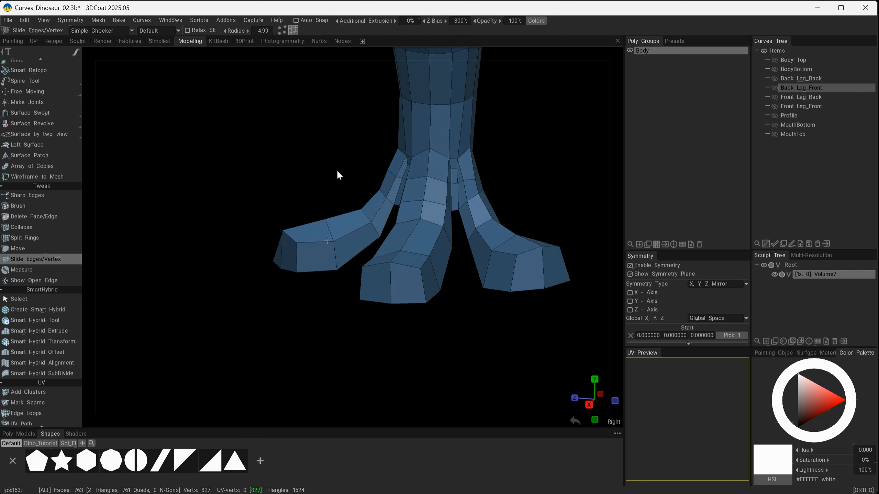
left_click(17, 248)
mouse_move(465, 343)
left_mouse_down("alt")
mouse_move(480, 330)
mouse_move(401, 346)
mouse_move(359, 335)
left_mouse_up("alt")
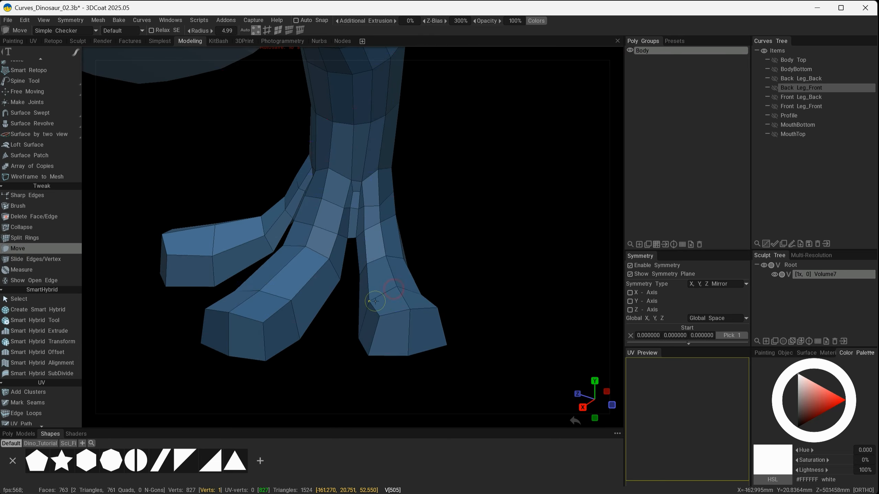
left_click_drag(373, 302, 447, 300, "alt")
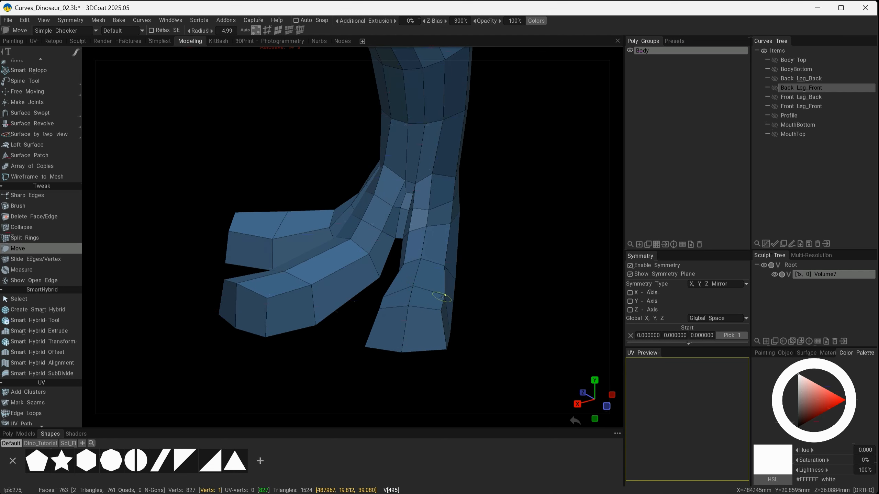
left_click_drag(380, 325, 348, 277, "alt")
left_click_drag(508, 269, 399, 235, "alt")
left_click_drag(316, 318, 297, 254, "alt")
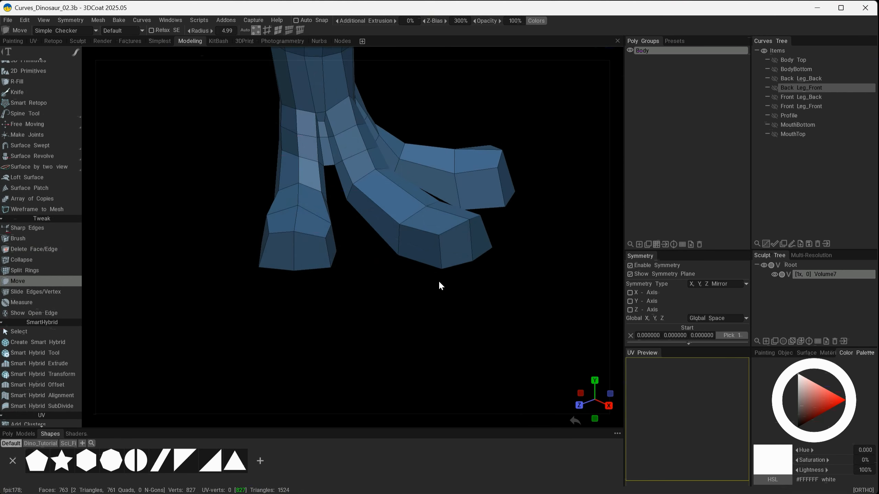
mouse_move(439, 283)
left_mouse_down("alt")
mouse_move(436, 251)
mouse_move(463, 190)
mouse_move(506, 223)
mouse_move(483, 208)
mouse_move(449, 203)
mouse_move(492, 203)
mouse_move(465, 187)
left_mouse_up("alt")
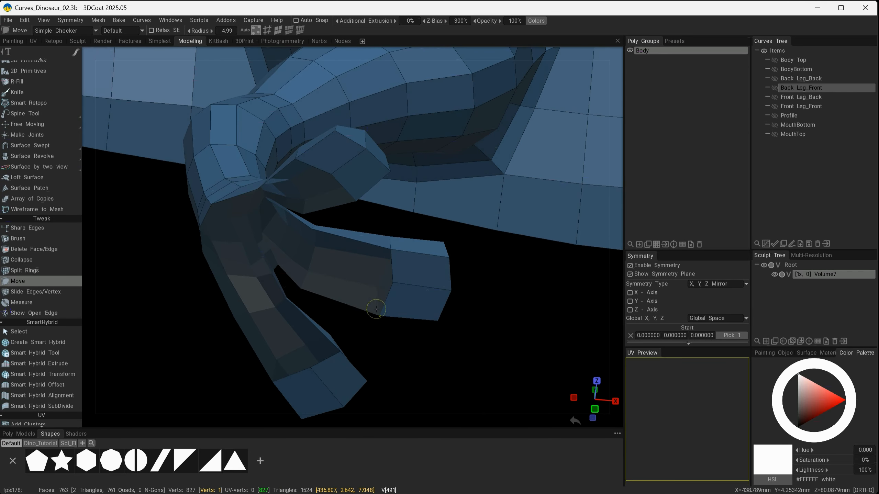
left_click_drag(376, 309, 417, 343, "alt")
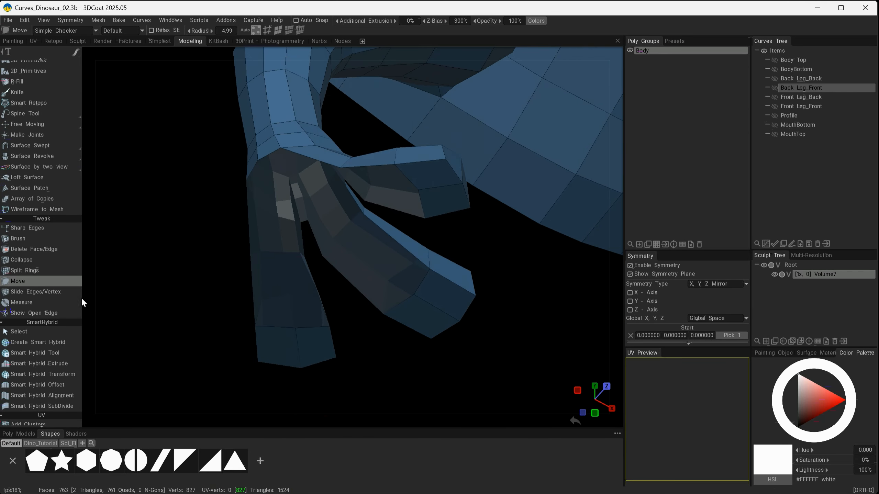
scroll(62, 290, "up", 2)
mouse_move(38, 170)
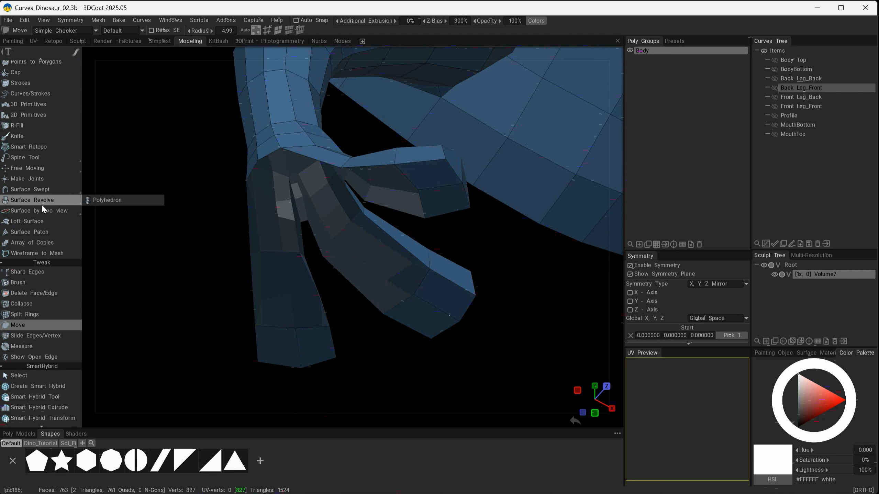
scroll(49, 258, "up", 3)
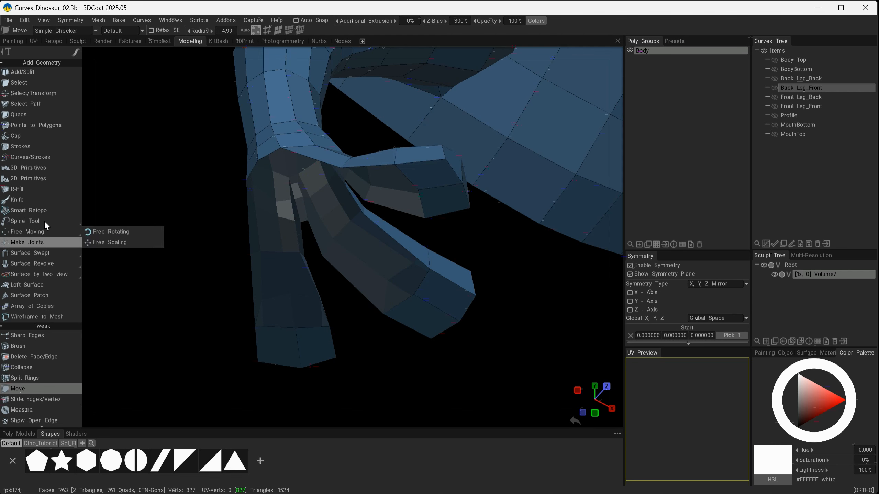
mouse_move(50, 224)
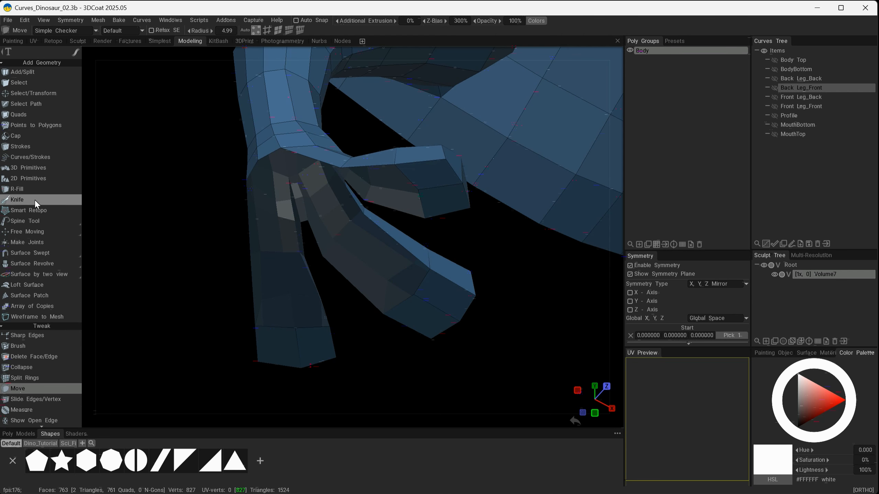
Try to fill the gap between the inner toes with the R-Fill tool.
left_click(27, 190)
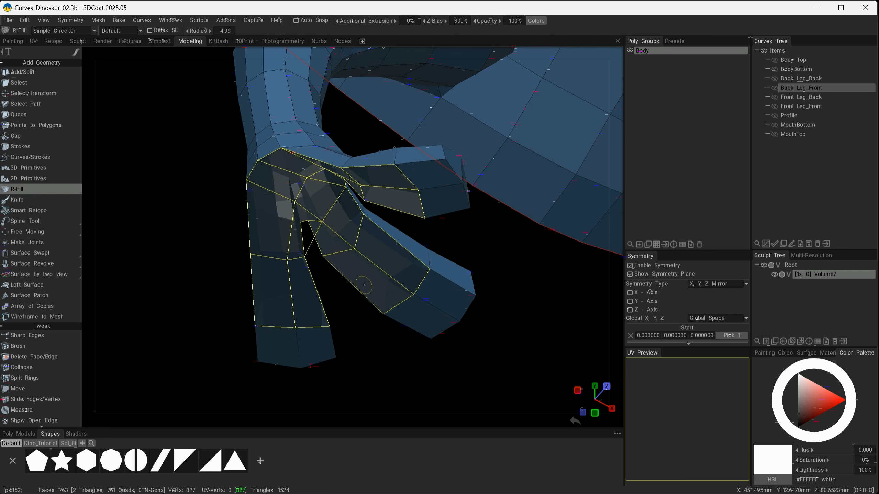
left_click_drag(368, 276, 338, 175, "alt")
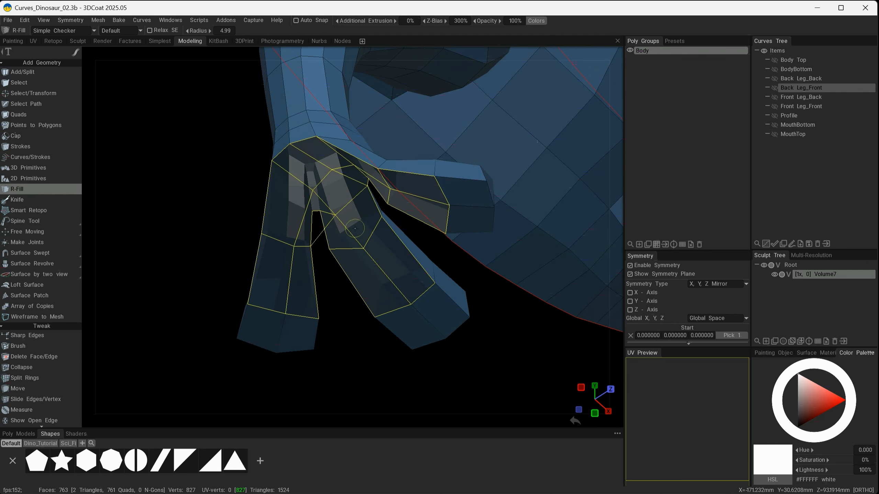
mouse_move(382, 279)
left_mouse_down("alt")
mouse_move(386, 256)
mouse_move(383, 270)
left_mouse_up("alt")
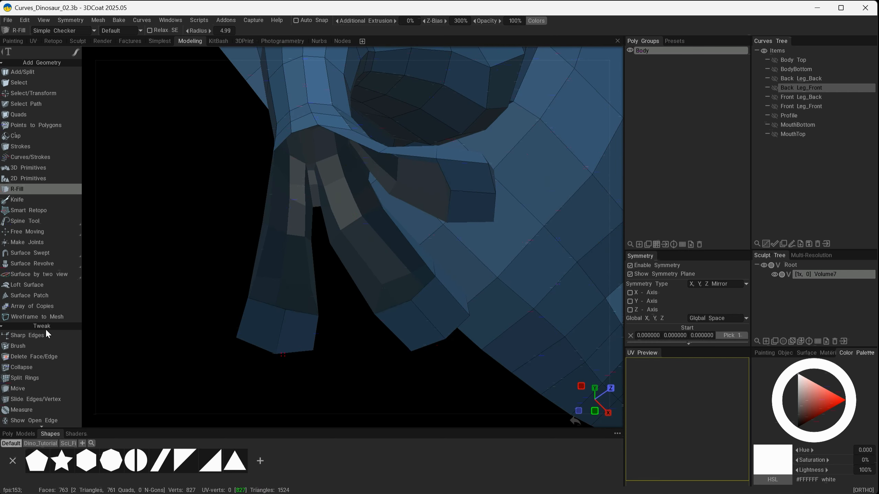
Add a quad bridging the edge of one toe to the neighbouring toe with the Quads tool.
scroll(46, 350, "down", 10)
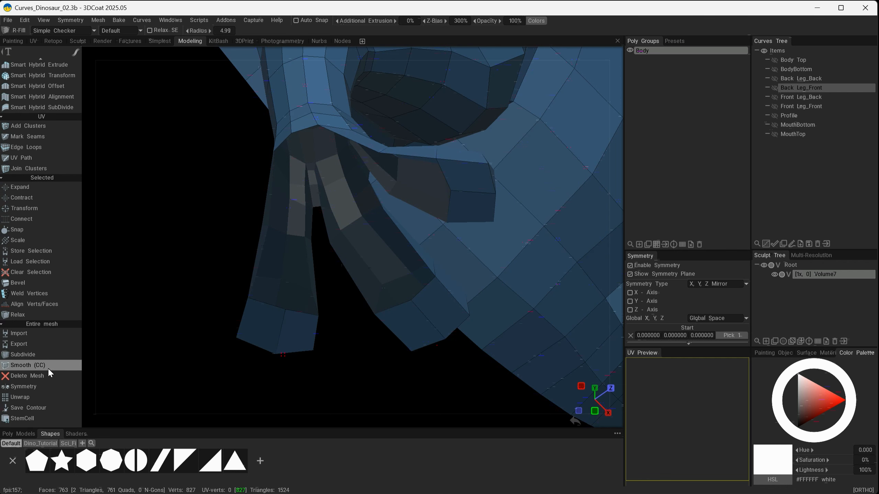
scroll(37, 331, "up", 7)
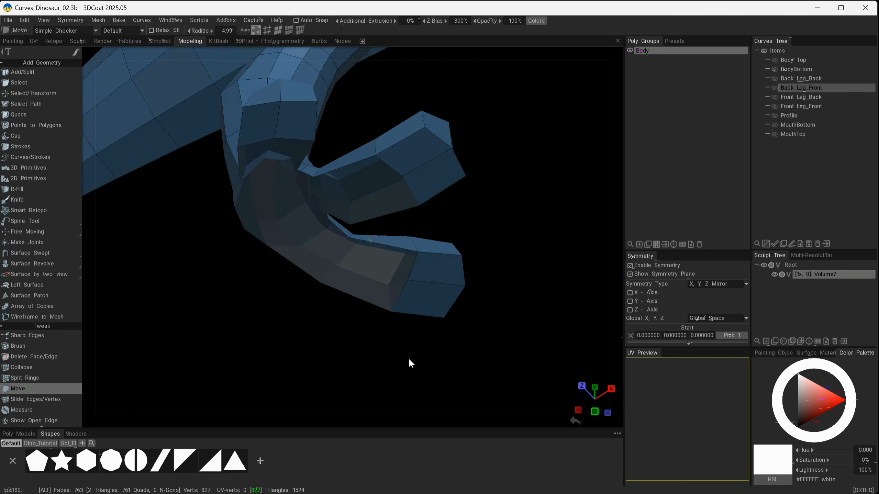
mouse_move(41, 235)
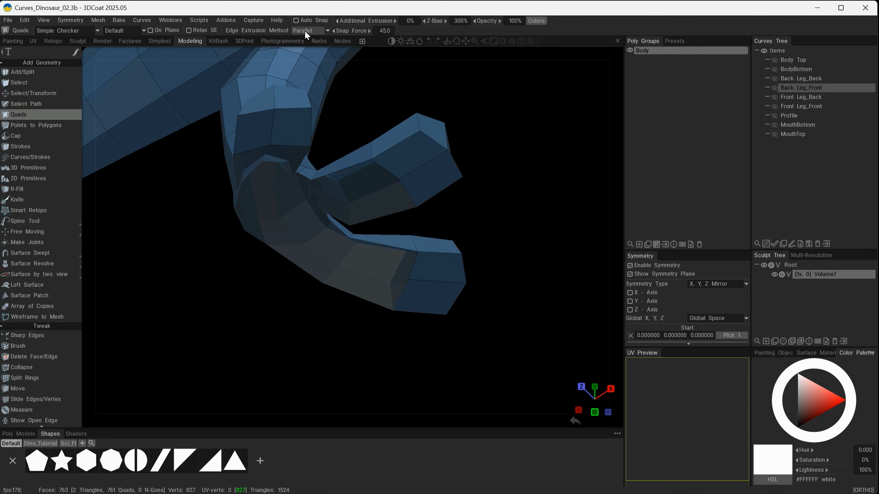
left_click_drag(380, 193, 511, 252, "alt")
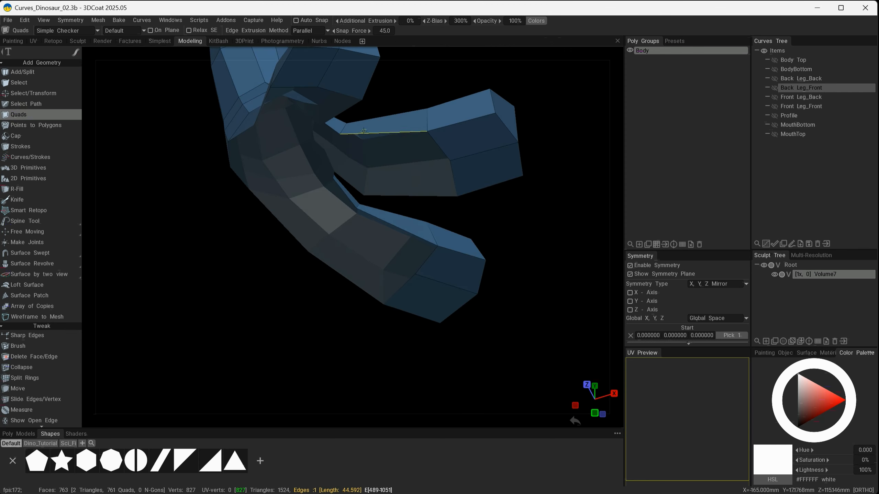
left_click_drag(413, 205, 229, 213, "alt")
left_click(362, 81)
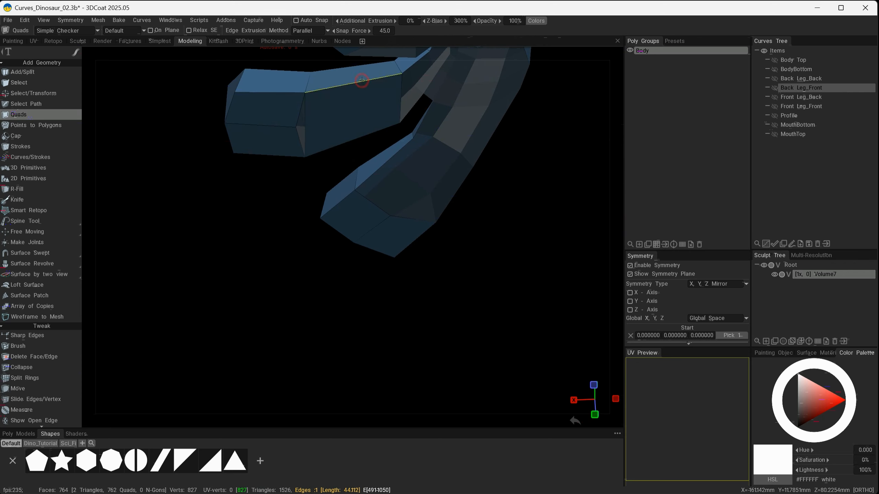
left_click_drag(361, 83, 343, 145, "alt")
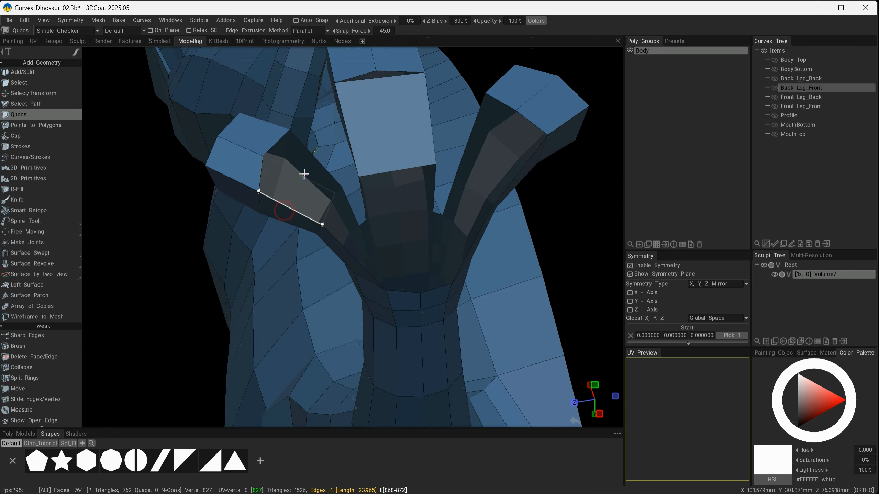
left_click_drag(304, 174, 408, 256, "alt")
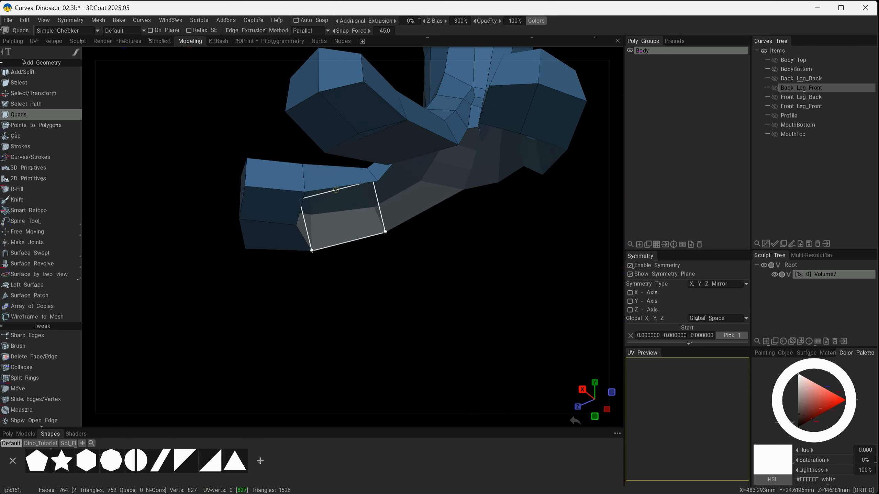
Build further quads to close the gap on the underside between the toes.
left_click_drag(343, 180, 384, 334, "alt")
mouse_move(385, 334)
left_mouse_down()
mouse_move(369, 408)
mouse_move(332, 385)
mouse_move(436, 343)
mouse_move(426, 406)
mouse_move(441, 352)
mouse_move(429, 297)
mouse_move(445, 241)
mouse_move(414, 431)
left_mouse_up()
left_click(426, 406)
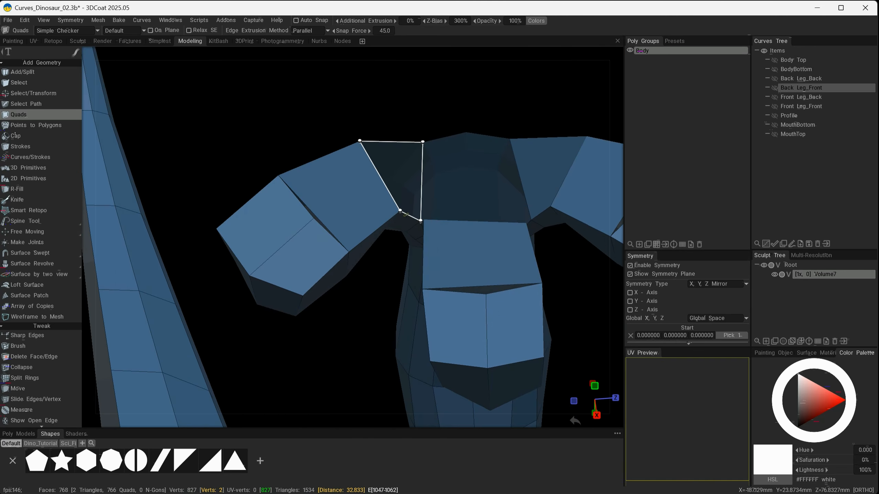
left_click(410, 224)
left_click_drag(410, 224, 519, 220, "alt")
middle_click_drag(518, 215, 388, 222, "alt")
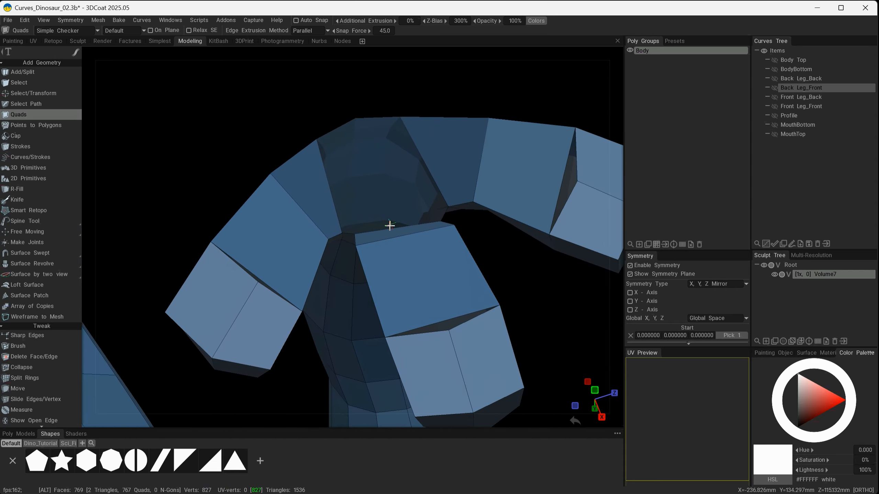
Fill the remaining holes where the toes meet with additional quads.
right_click_drag(393, 257, 437, 284, "alt")
left_click_drag(437, 284, 407, 300, "alt")
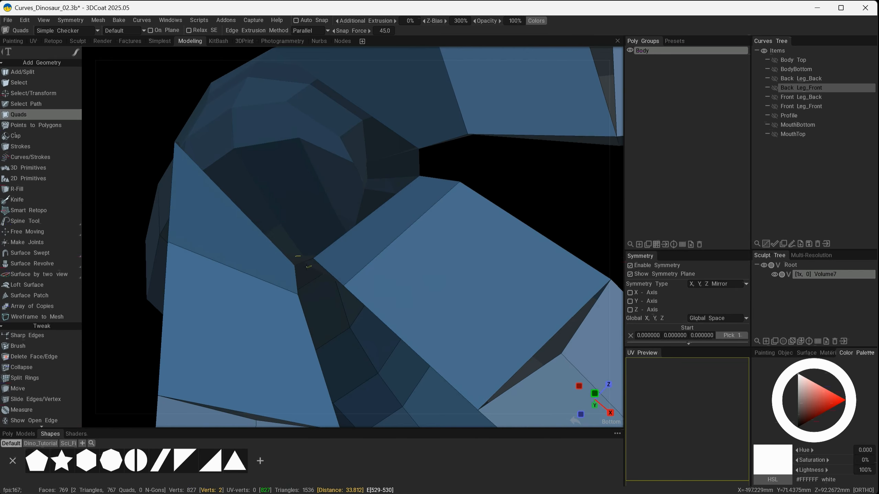
left_click_drag(304, 263, 414, 144, "alt")
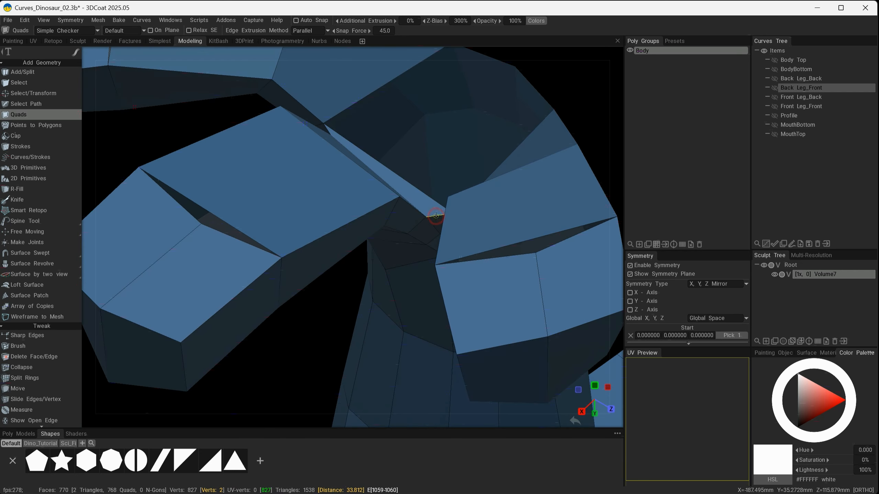
left_click_drag(436, 216, 352, 255, "alt")
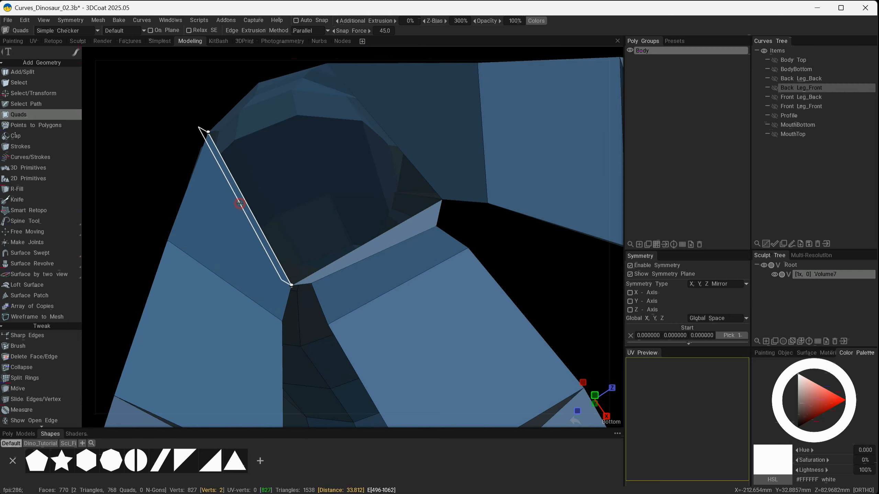
left_click(398, 130)
left_click_drag(445, 244, 289, 302, "alt")
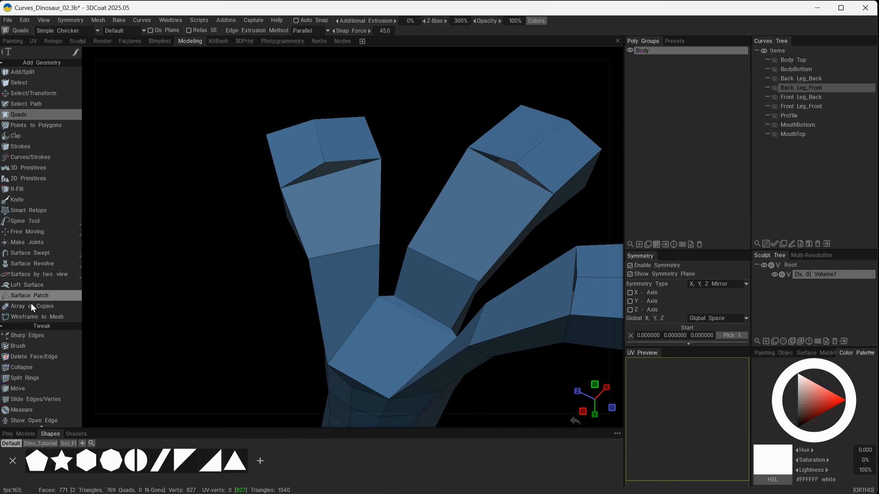
Insert an edge ring running lengthwise along the middle toe with Split Rings.
left_click(48, 379)
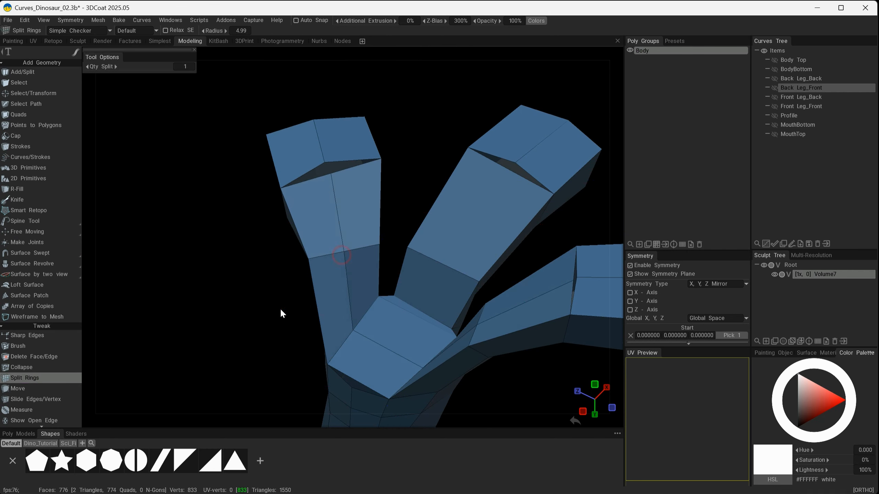
left_click_drag(281, 313, 229, 331, "alt")
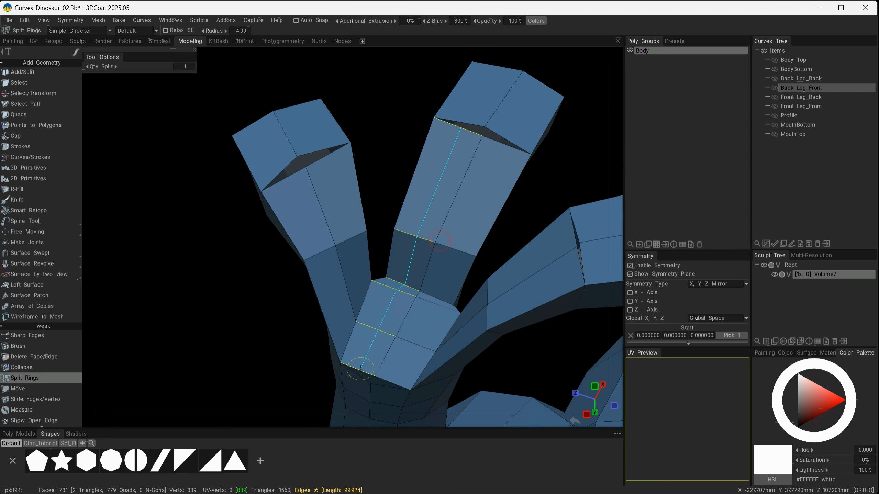
left_click_drag(361, 369, 208, 365, "alt")
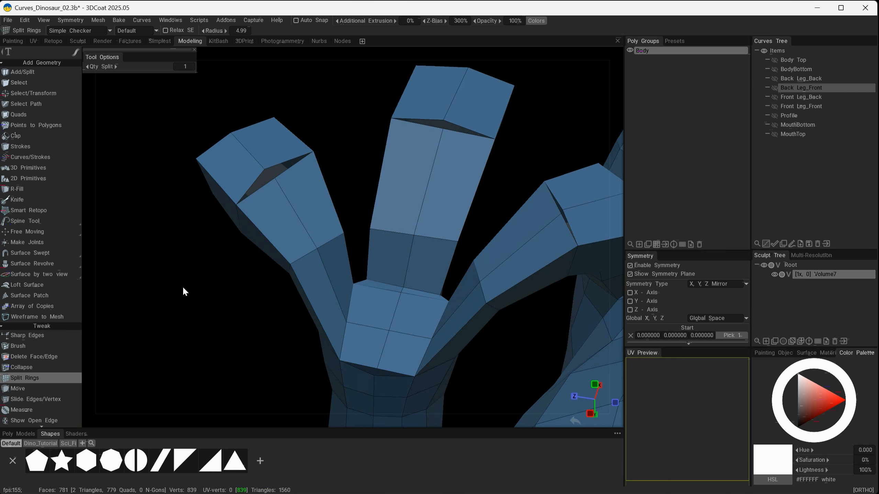
Drag vertices onto each other with the Move tool to weld stray points at the toe tips.
left_click(42, 388)
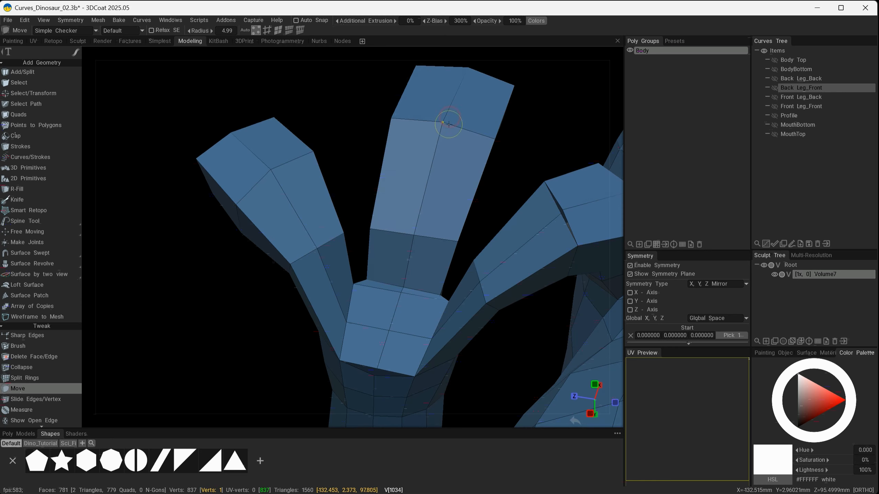
left_click_drag(448, 124, 525, 161, "alt")
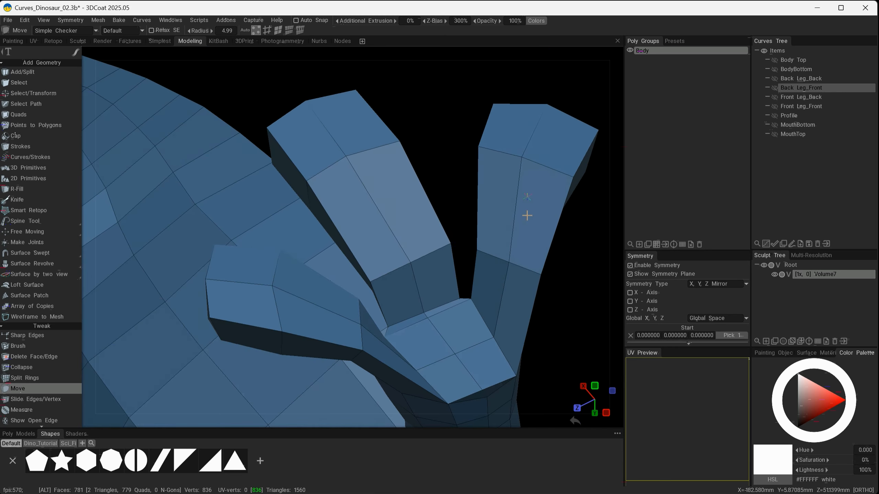
left_click_drag(528, 215, 347, 206, "alt")
left_click_drag(361, 323, 291, 306, "alt")
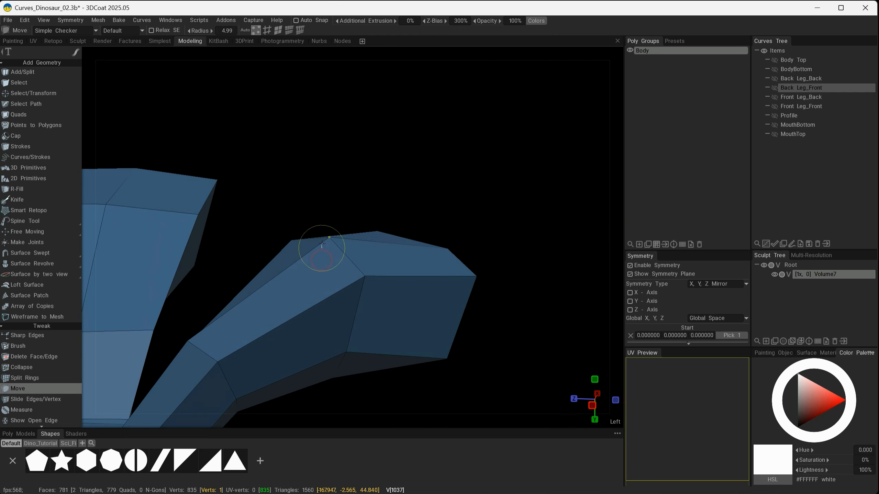
mouse_move(322, 244)
left_mouse_down("alt")
mouse_move(365, 276)
mouse_move(577, 247)
mouse_move(202, 371)
mouse_move(196, 351)
mouse_move(197, 359)
mouse_move(245, 362)
mouse_move(254, 348)
mouse_move(236, 218)
left_mouse_up("alt")
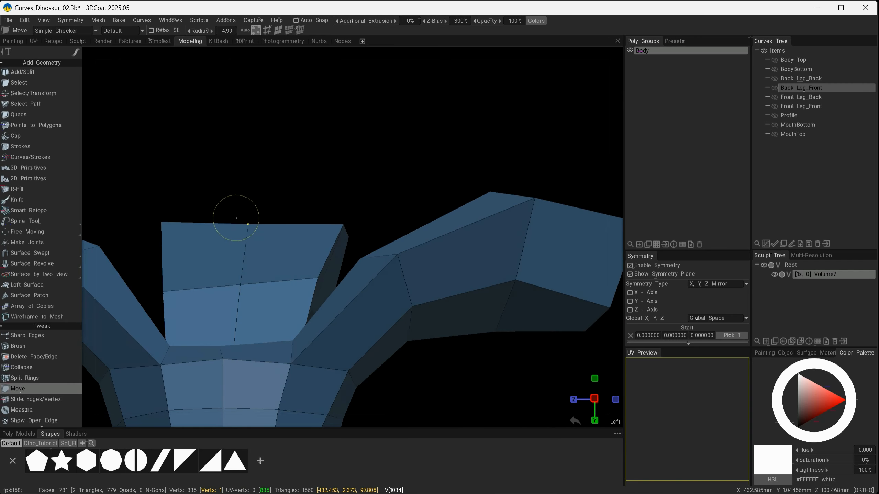
left_click_drag(288, 309, 338, 299, "alt")
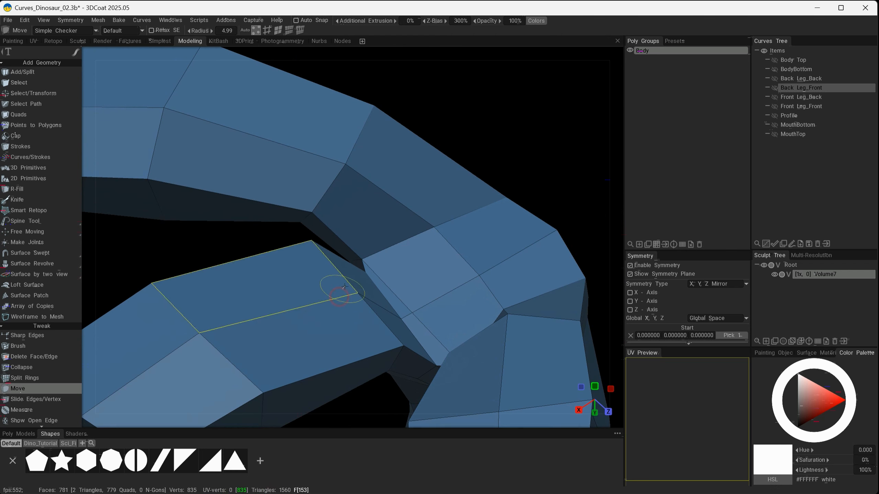
Move vertices on the toe tops and sides to even out the toe shapes.
mouse_move(364, 267)
left_mouse_down("alt")
mouse_move(358, 299)
mouse_move(358, 273)
left_mouse_up("alt")
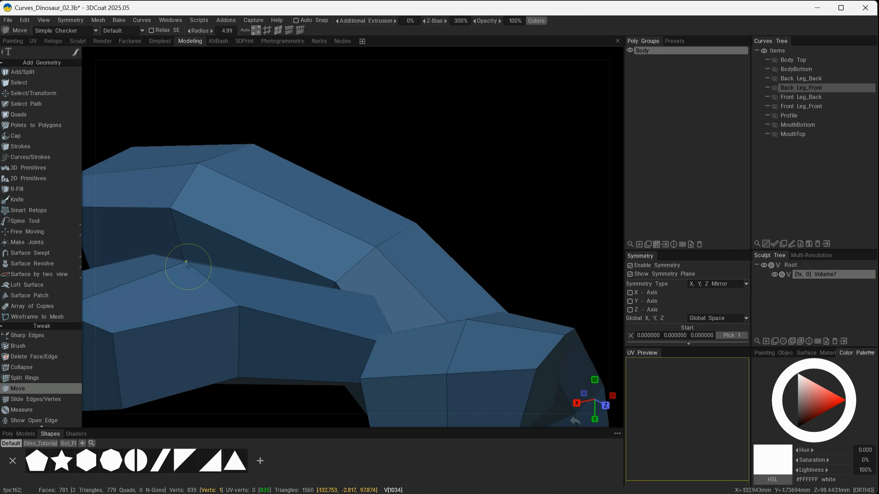
middle_click_drag(244, 282, 426, 305, "alt")
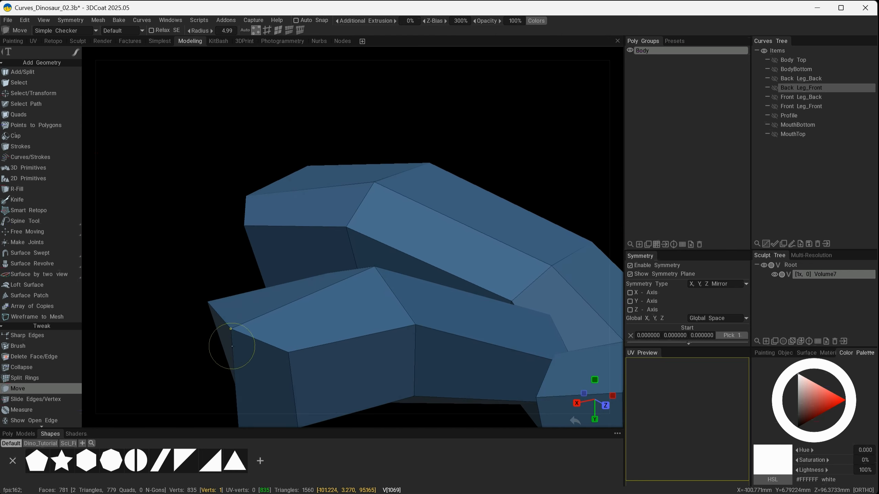
left_click_drag(271, 331, 572, 290, "alt")
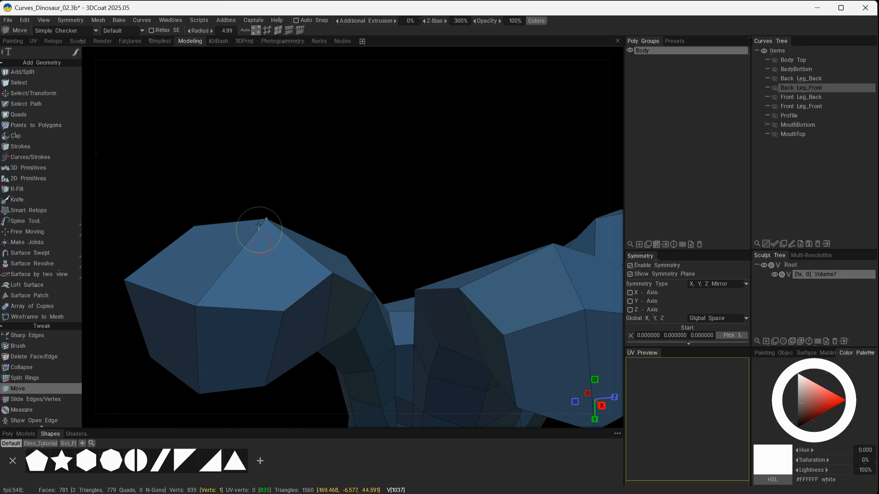
left_click_drag(187, 307, 188, 281)
left_click_drag(353, 237, 350, 298, "alt")
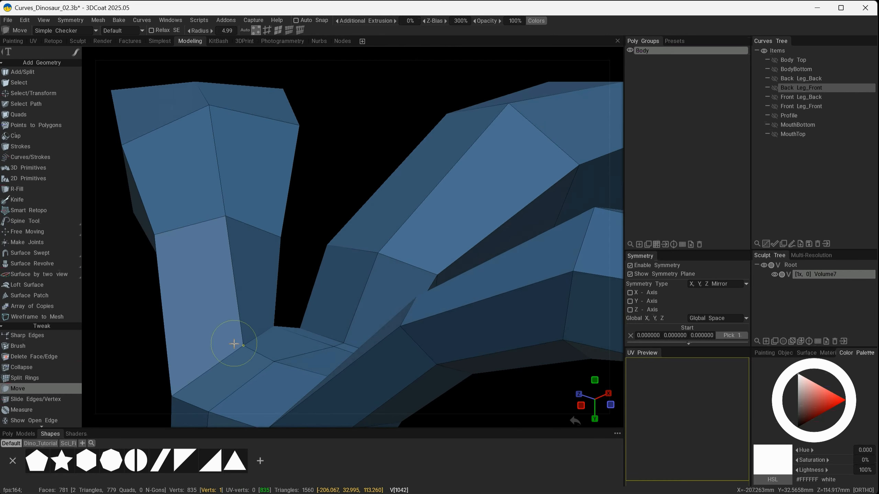
left_click_drag(234, 343, 483, 262, "alt")
left_click_drag(481, 259, 393, 229, "alt")
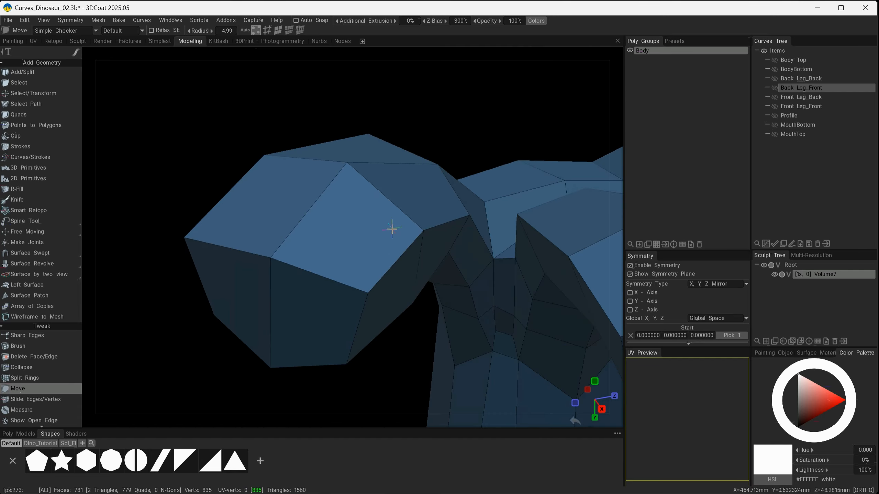
Reposition vertices on the outer toe and foot to refine their silhouette.
left_click_drag(450, 178, 281, 307, "alt")
left_click_drag(207, 290, 492, 315, "alt")
middle_click_drag(490, 312, 484, 288, "alt")
left_click_drag(333, 296, 465, 359, "alt")
right_click_drag(465, 358, 323, 301, "alt")
middle_click_drag(389, 316, 376, 380, "alt")
left_click_drag(439, 276, 385, 250, "alt")
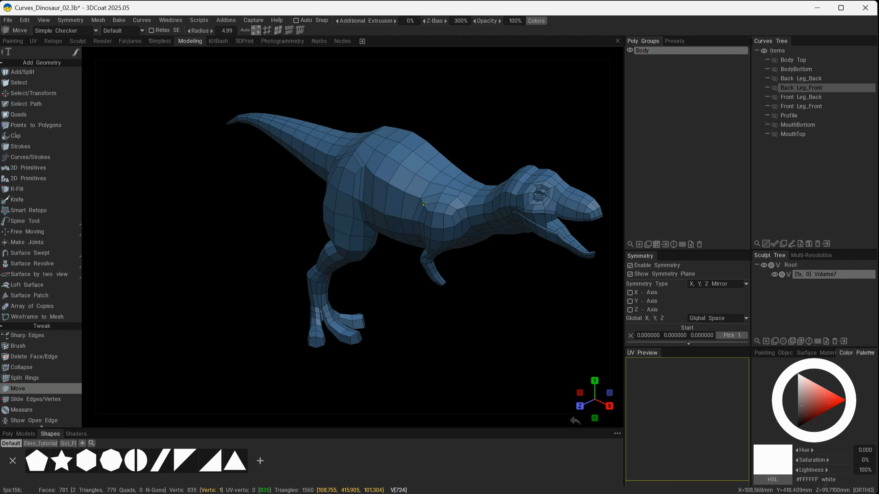
Adjust vertices on the toes' undersides and tips to finish the foot shape.
left_click_drag(486, 276, 377, 300, "alt")
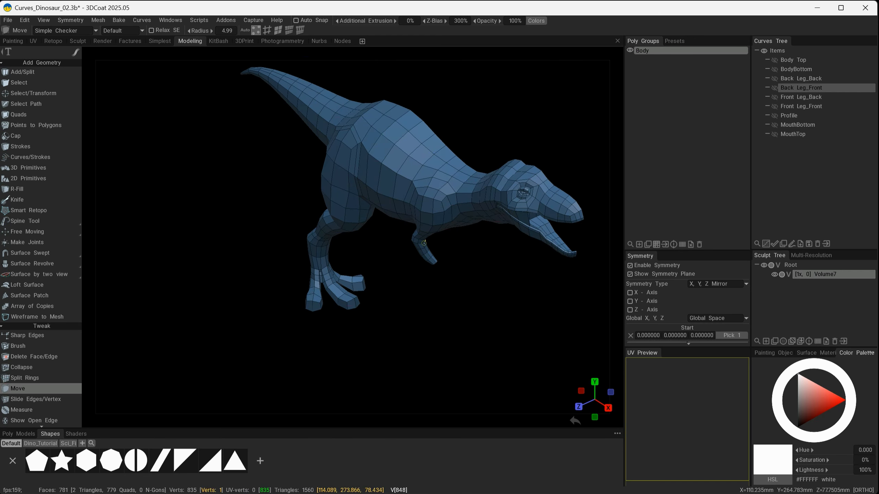
right_click_drag(314, 327, 421, 376, "alt")
middle_click_drag(422, 375, 454, 294, "alt")
right_click_drag(436, 330, 493, 358, "alt")
left_click_drag(485, 360, 408, 372, "alt")
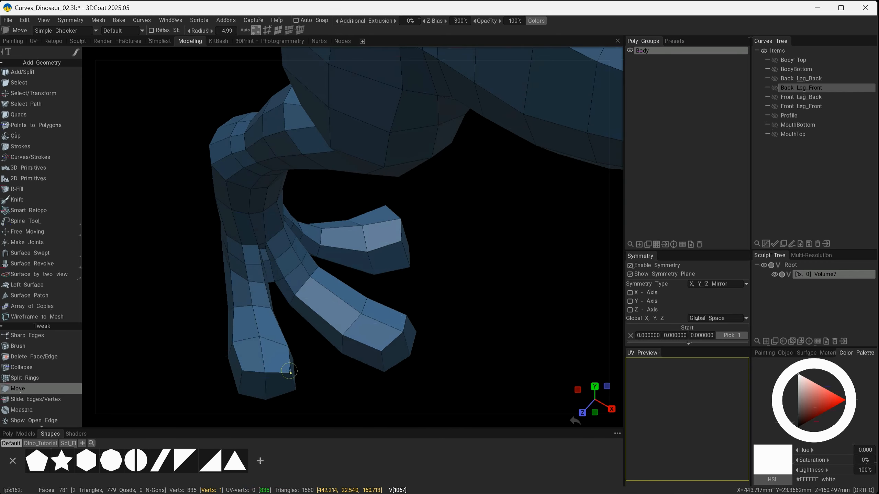